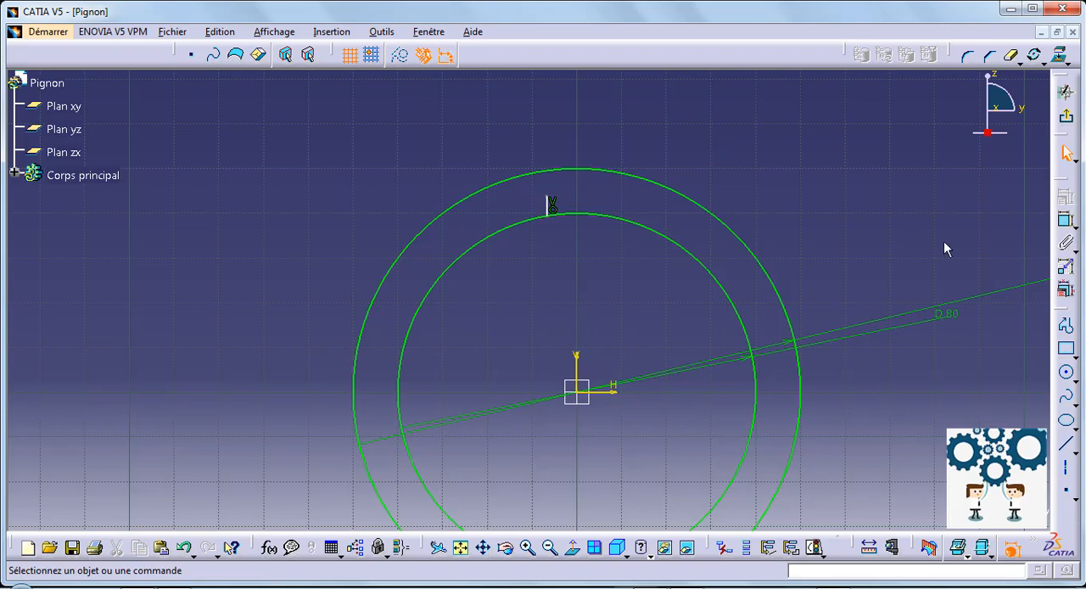
Dimension the short vertical line above the inner circle and set its length to 4 mm.
{"action": "left_click", "coordinate": [1066, 220]}
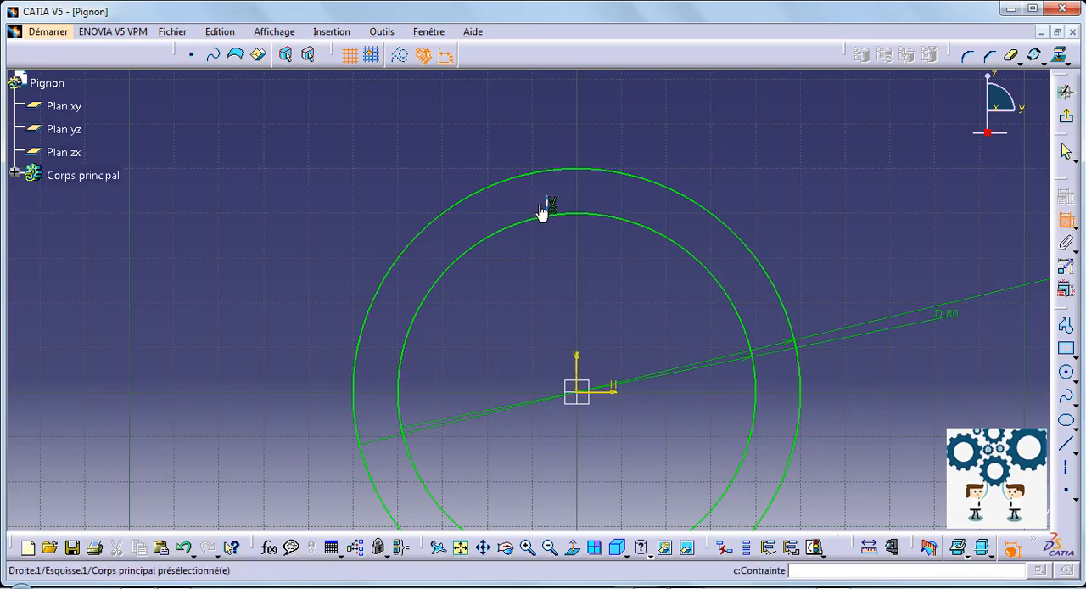
{"action": "left_click", "coordinate": [548, 205]}
{"action": "left_click", "coordinate": [376, 196]}
{"action": "double_click", "coordinate": [376, 197]}
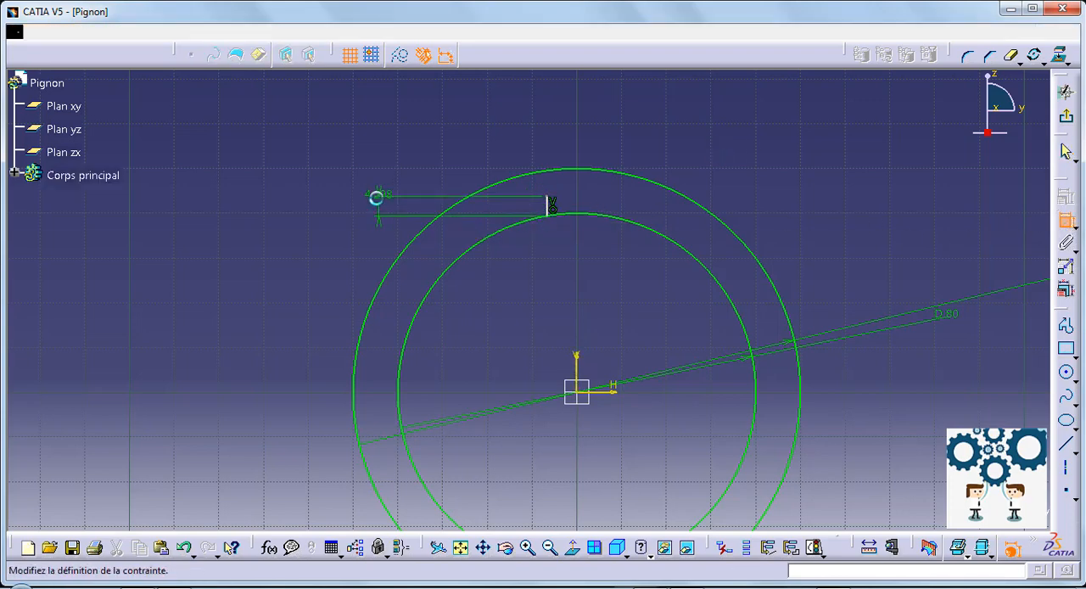
{"action": "type", "text": "4,298mm"}
{"action": "key", "text": "Return"}
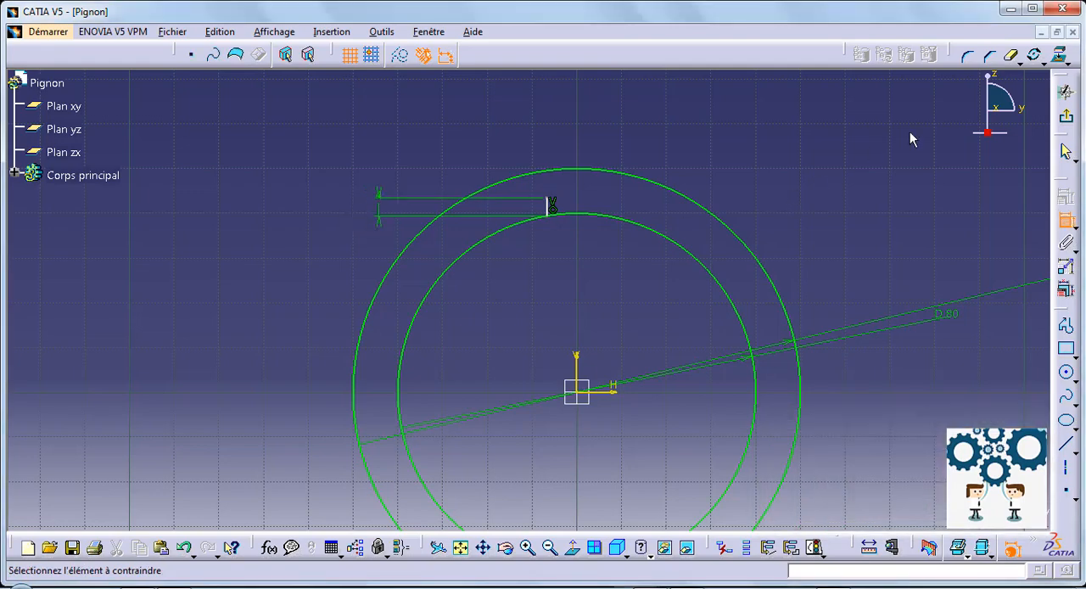
Constrain the distance between the short vertical line and the sketch's vertical axis to 3 mm.
{"action": "left_click", "coordinate": [578, 366]}
{"action": "left_click", "coordinate": [225, 262]}
{"action": "double_click", "coordinate": [225, 265]}
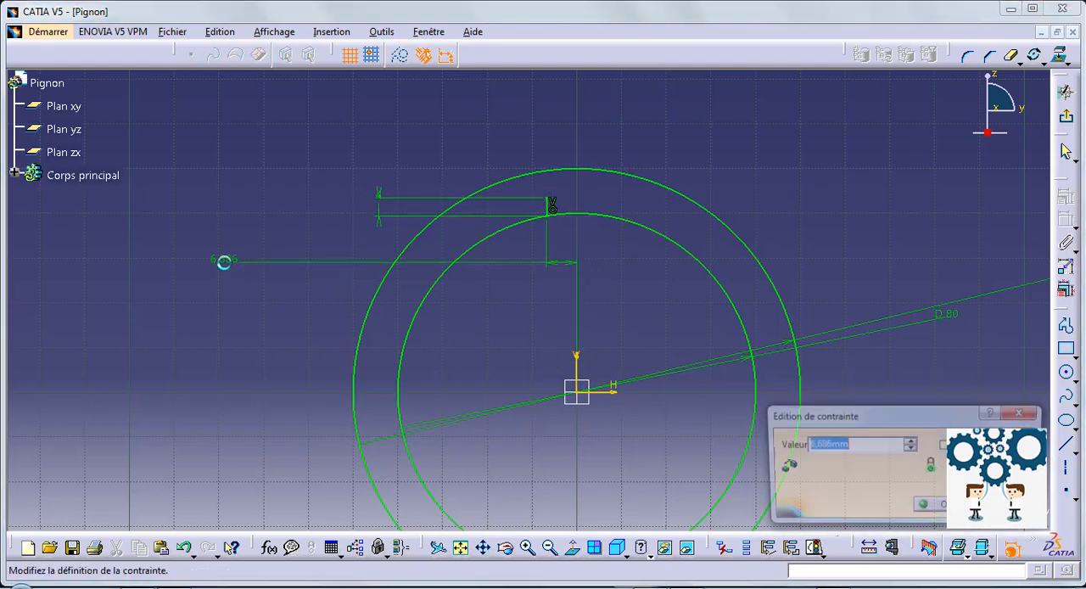
{"action": "type", "text": "3"}
{"action": "key", "text": "Return"}
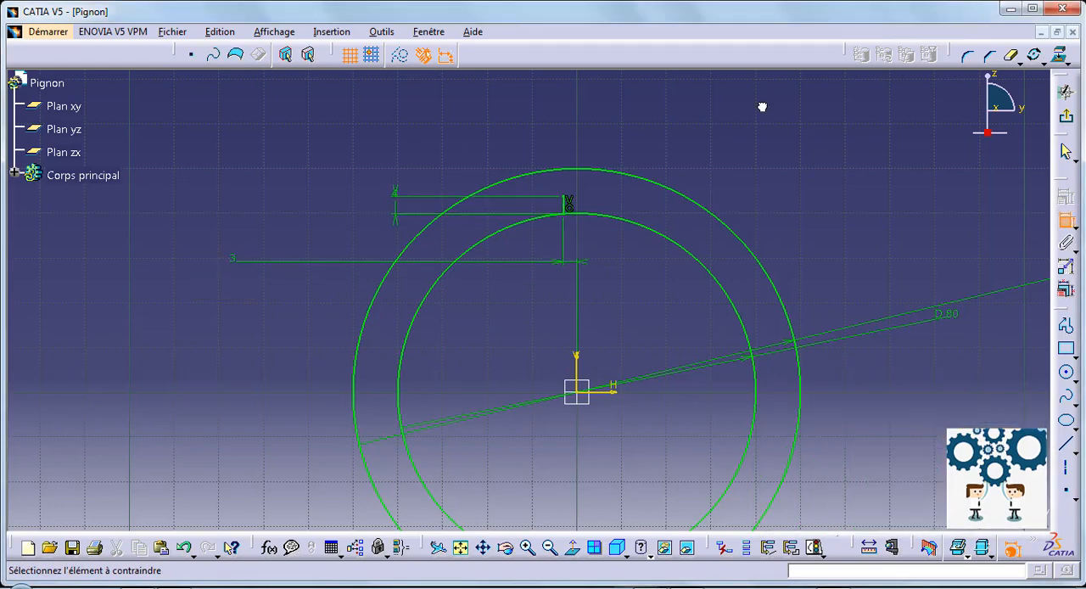
Draw a three-point arc, radius about 11.5 mm, from the vertical line's upper end to the outer circle near its summit.
{"action": "mouse_move", "coordinate": [760, 125]}
{"action": "middle_mouse_down"}
{"action": "mouse_move", "coordinate": [775, 189]}
{"action": "mouse_move", "coordinate": [776, 140]}
{"action": "middle_mouse_up"}
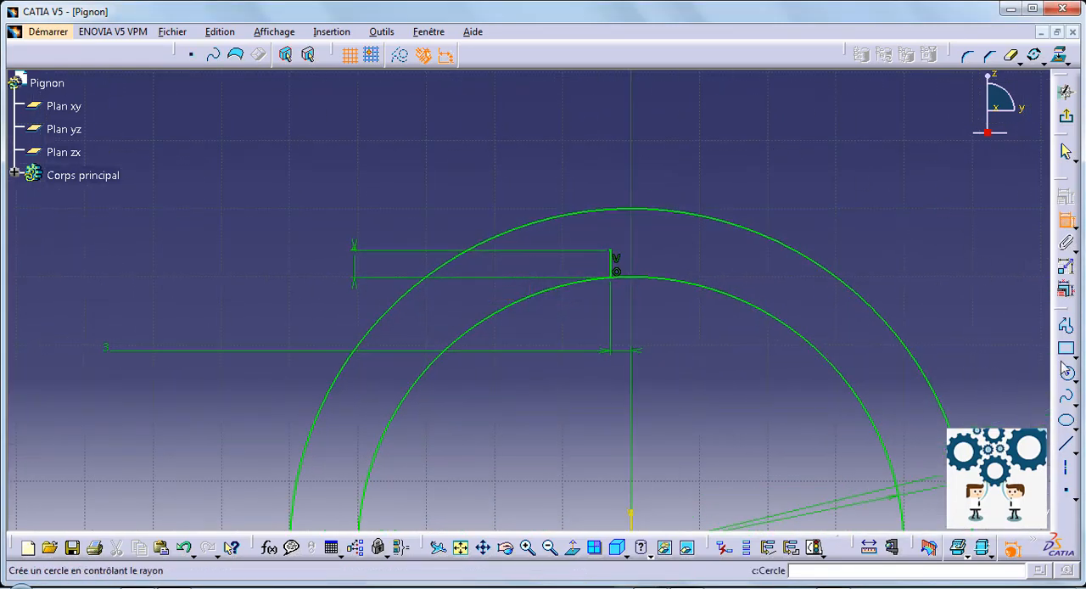
{"action": "left_click", "coordinate": [1078, 382]}
{"action": "left_click", "coordinate": [1077, 382]}
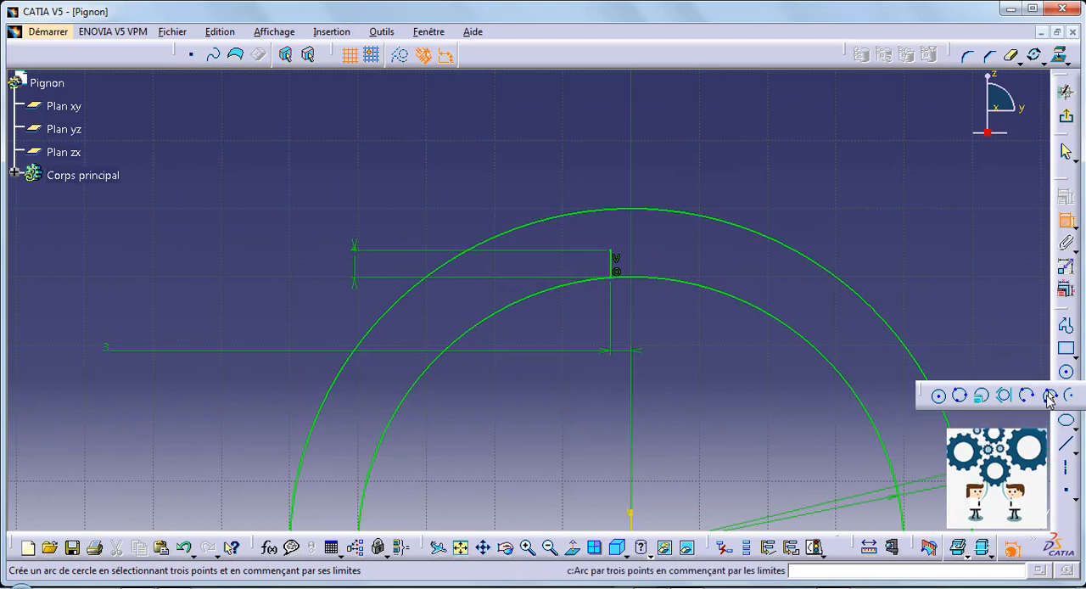
{"action": "left_click", "coordinate": [1051, 396]}
{"action": "left_click", "coordinate": [610, 250]}
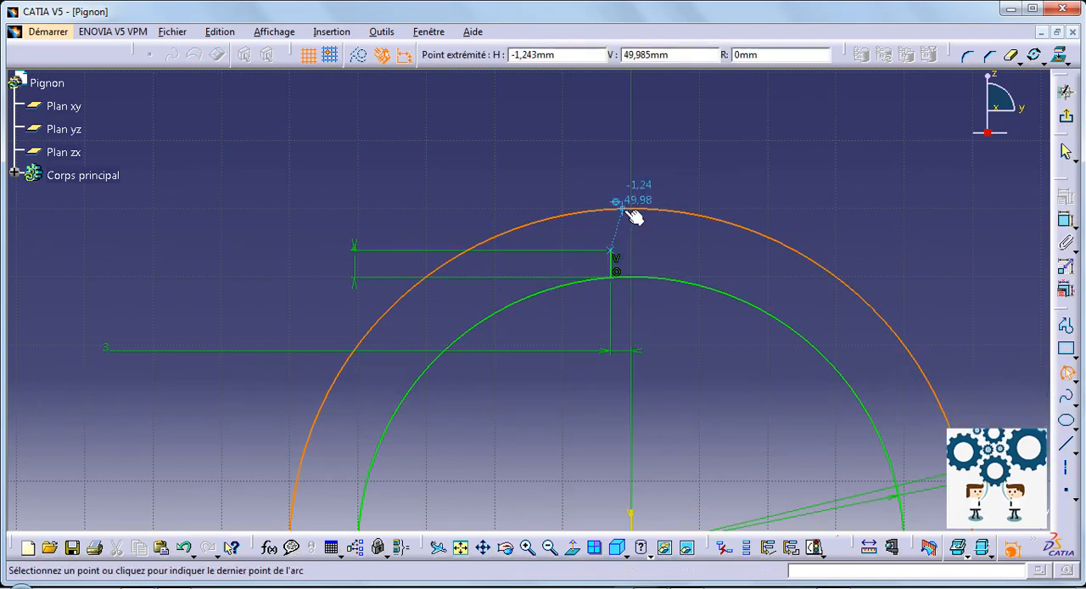
{"action": "left_click", "coordinate": [624, 211]}
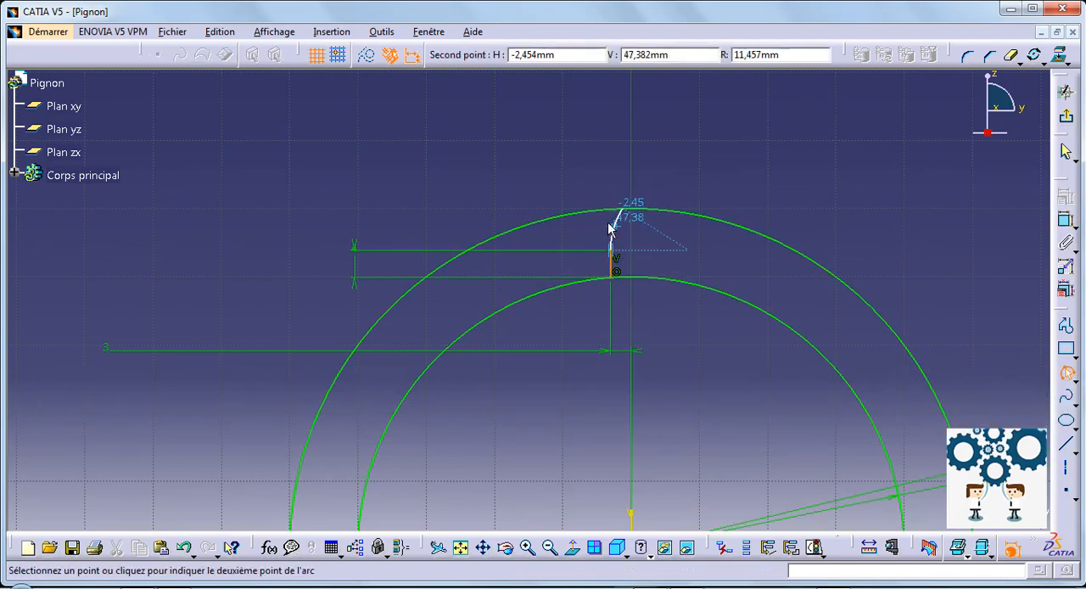
{"action": "left_click", "coordinate": [610, 227]}
Dimension the tooth flank arc and set its radius to 10 mm.
{"action": "left_click", "coordinate": [1066, 221]}
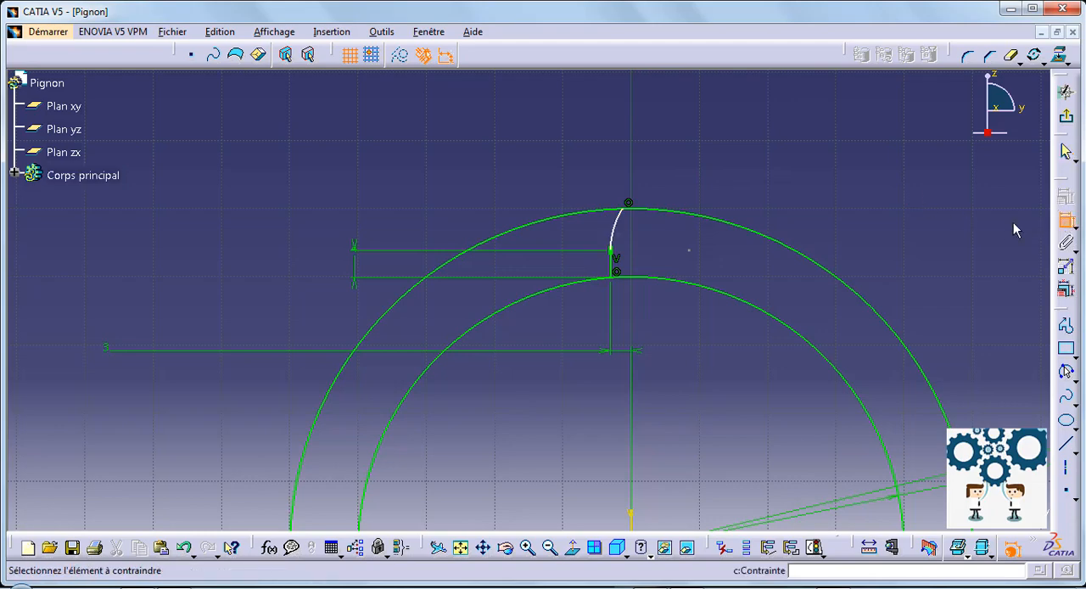
{"action": "left_click", "coordinate": [618, 226]}
{"action": "left_click", "coordinate": [319, 177]}
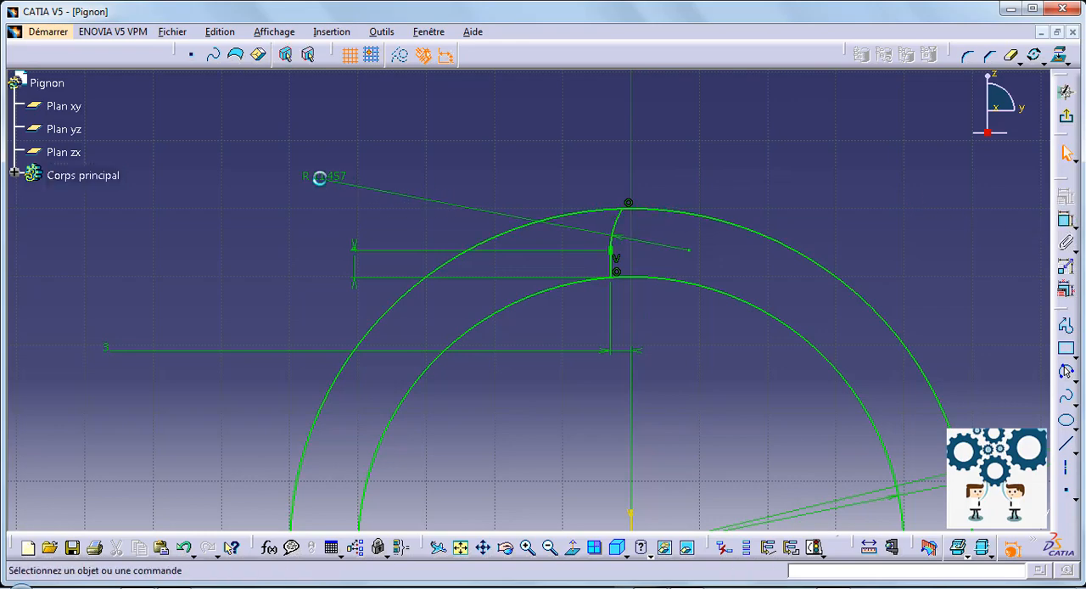
{"action": "double_click", "coordinate": [319, 178]}
{"action": "type", "text": "10mm"}
{"action": "key", "text": "Return"}
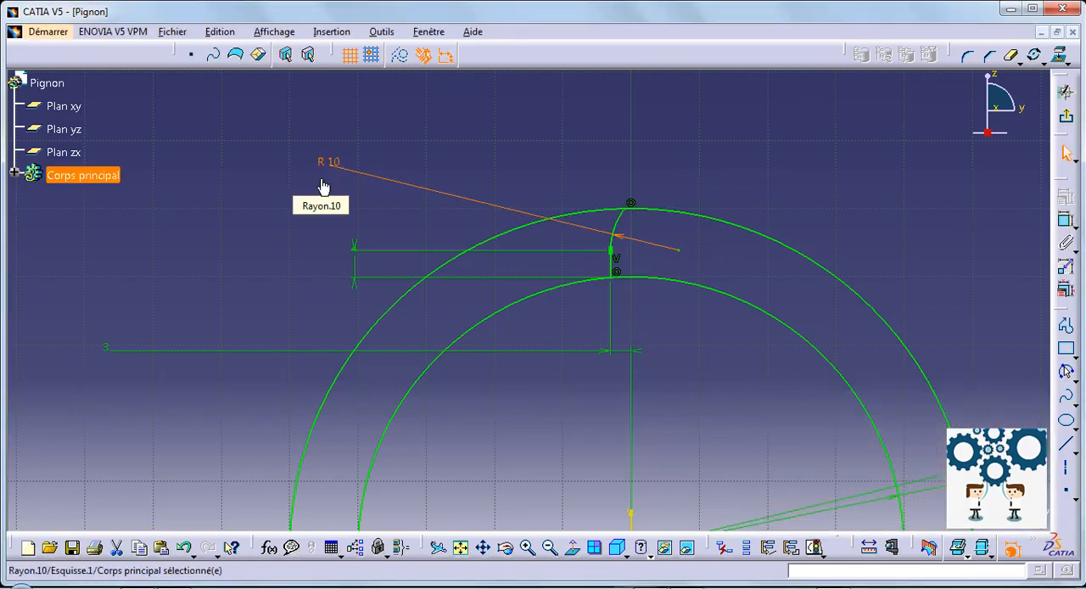
{"action": "left_click", "coordinate": [738, 112]}
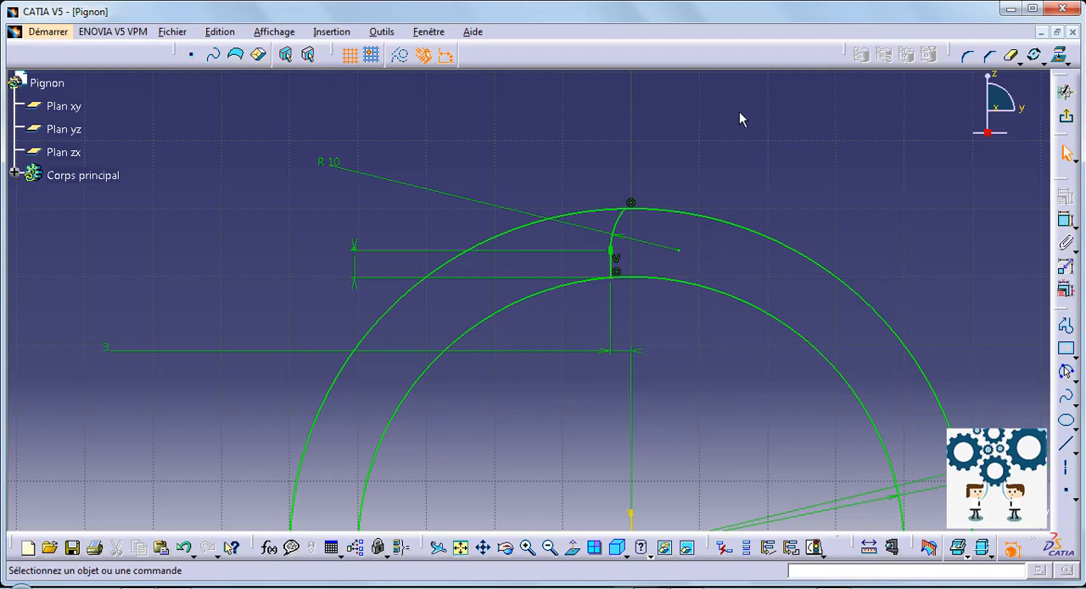
Fillet the vertical line and the inner circle with a 2 mm radius, converting the line's length constraint to a distance constraint.
{"action": "left_click", "coordinate": [967, 56]}
{"action": "left_click", "coordinate": [612, 268]}
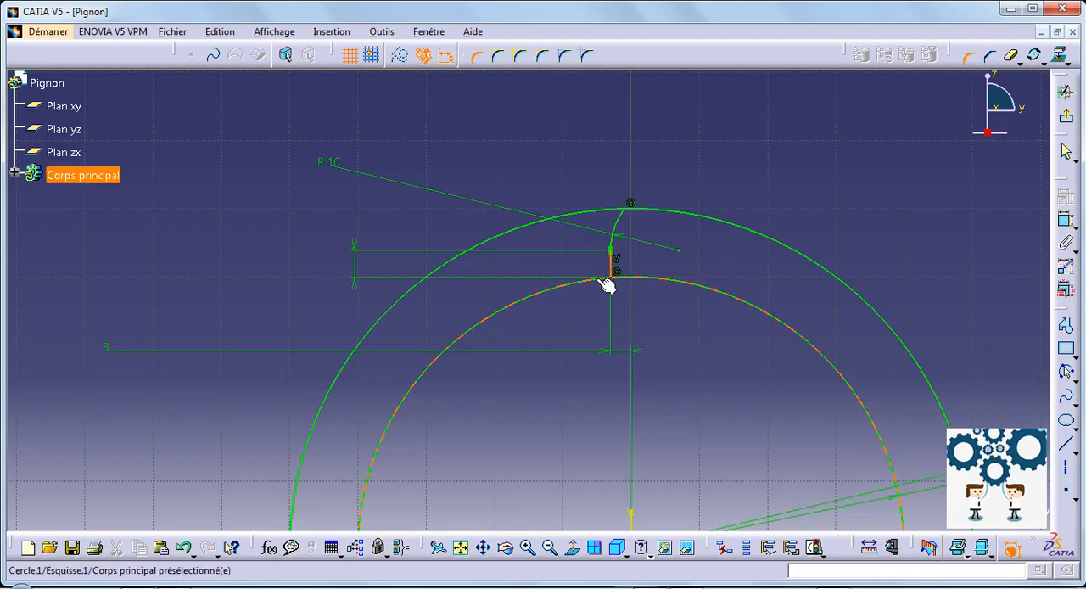
{"action": "left_click", "coordinate": [587, 281]}
{"action": "left_click", "coordinate": [611, 276]}
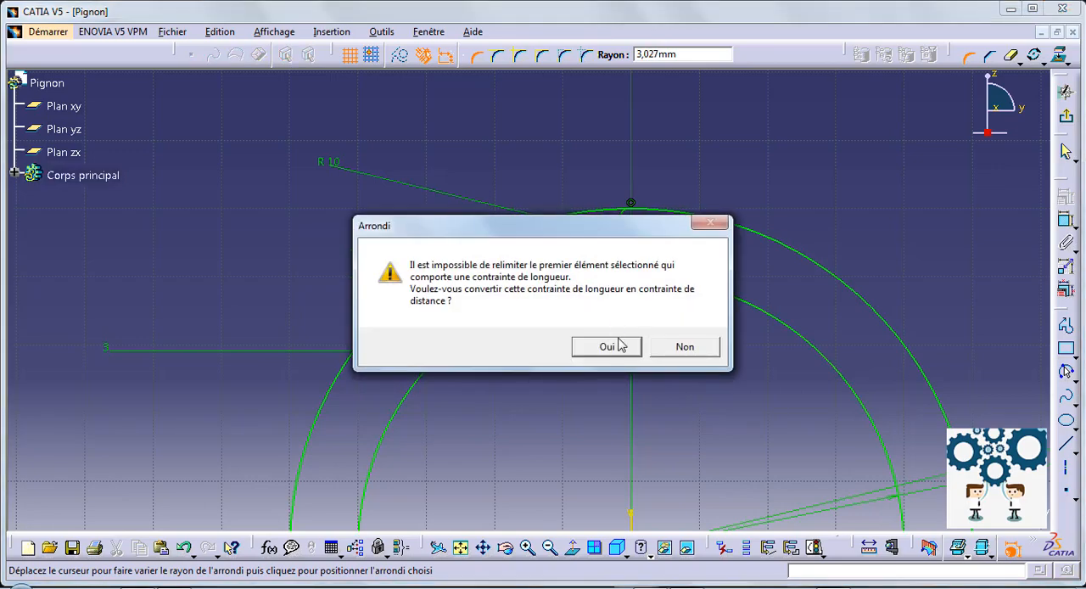
{"action": "left_click", "coordinate": [619, 343]}
{"action": "left_click_drag", "start_coordinate": [604, 268], "coordinate": [921, 287]}
{"action": "double_click", "coordinate": [922, 287]}
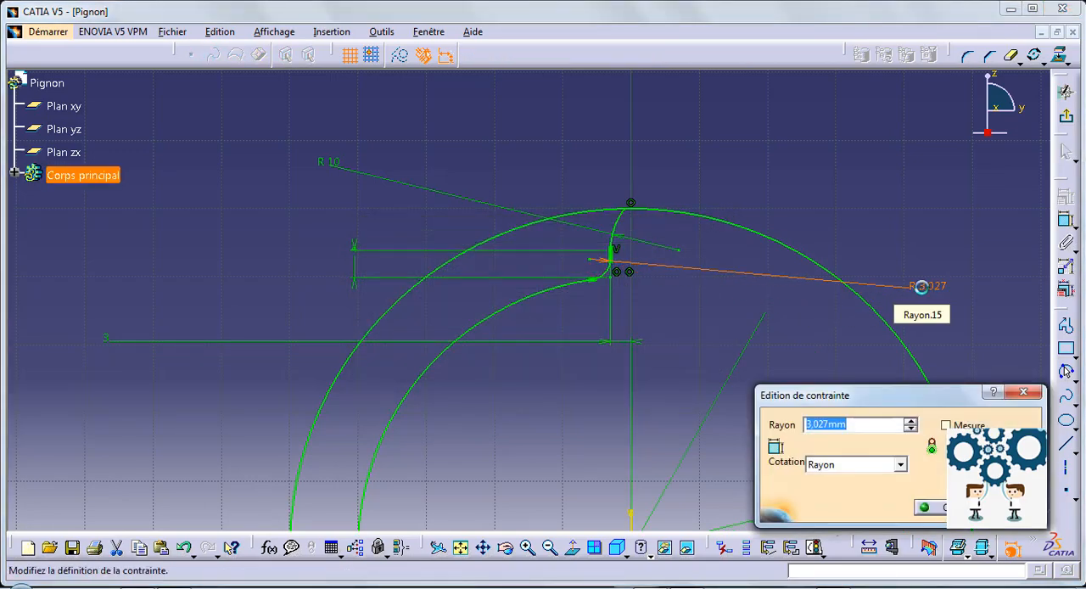
{"action": "type", "text": "2"}
{"action": "key", "text": "Return"}
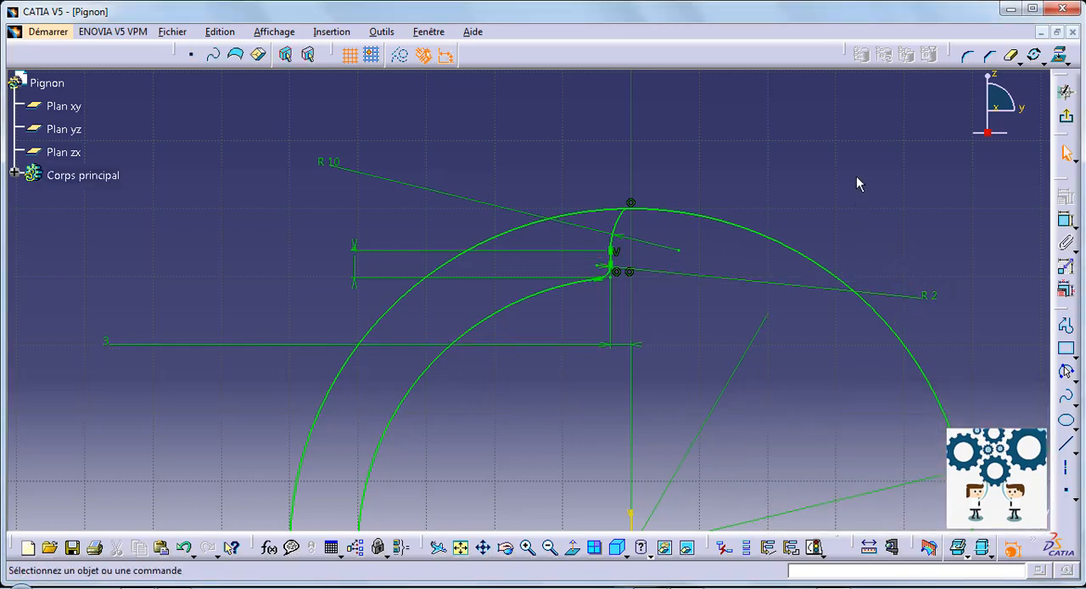
Close the trimmed inner arc back into a full circle.
{"action": "middle_click_drag", "start_coordinate": [774, 199], "coordinate": [774, 167]}
{"action": "left_click", "coordinate": [1040, 61]}
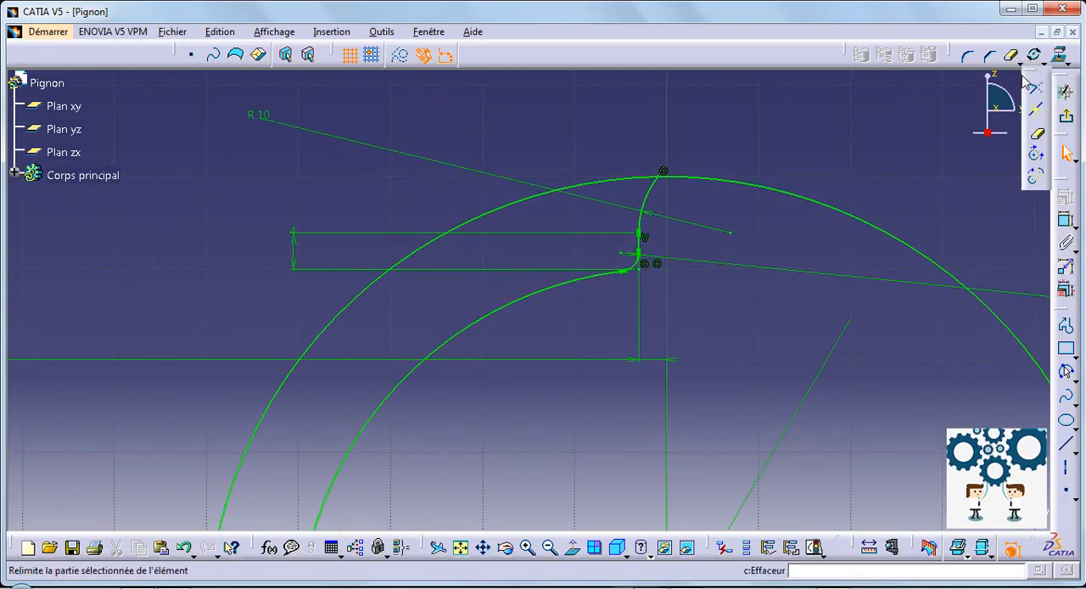
{"action": "left_click", "coordinate": [546, 286]}
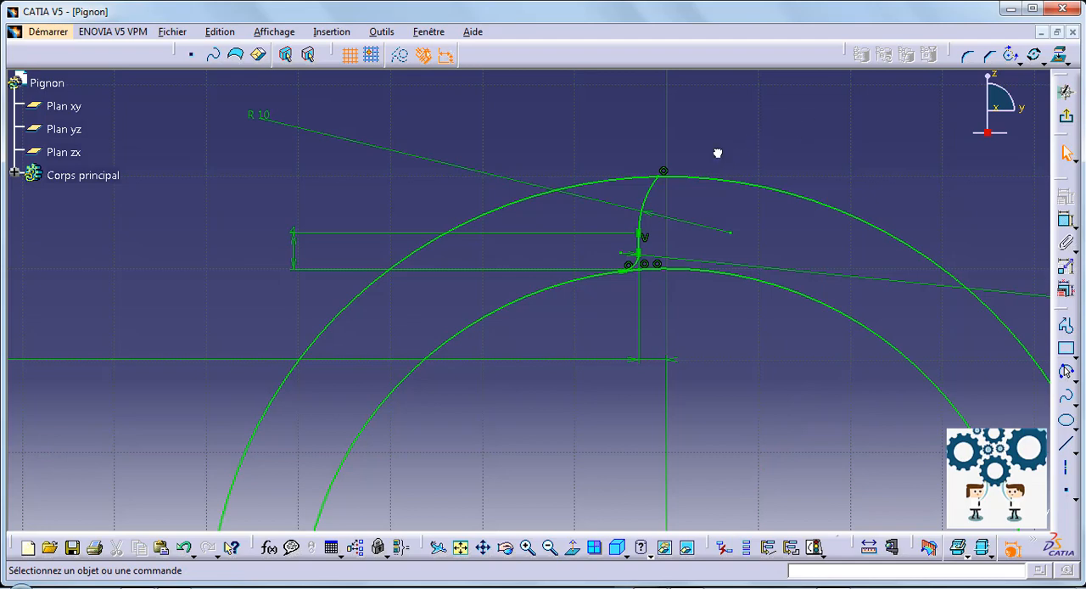
Mirror the flank arc, vertical line and root fillet about the sketch's vertical axis.
{"action": "left_click", "coordinate": [640, 260]}
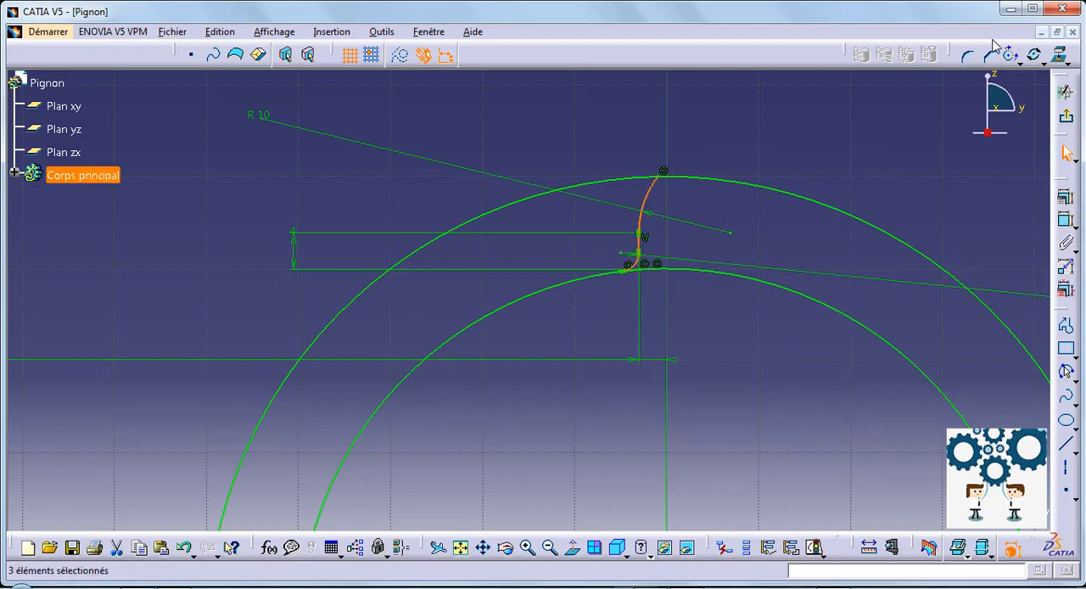
{"action": "left_click", "coordinate": [1061, 61]}
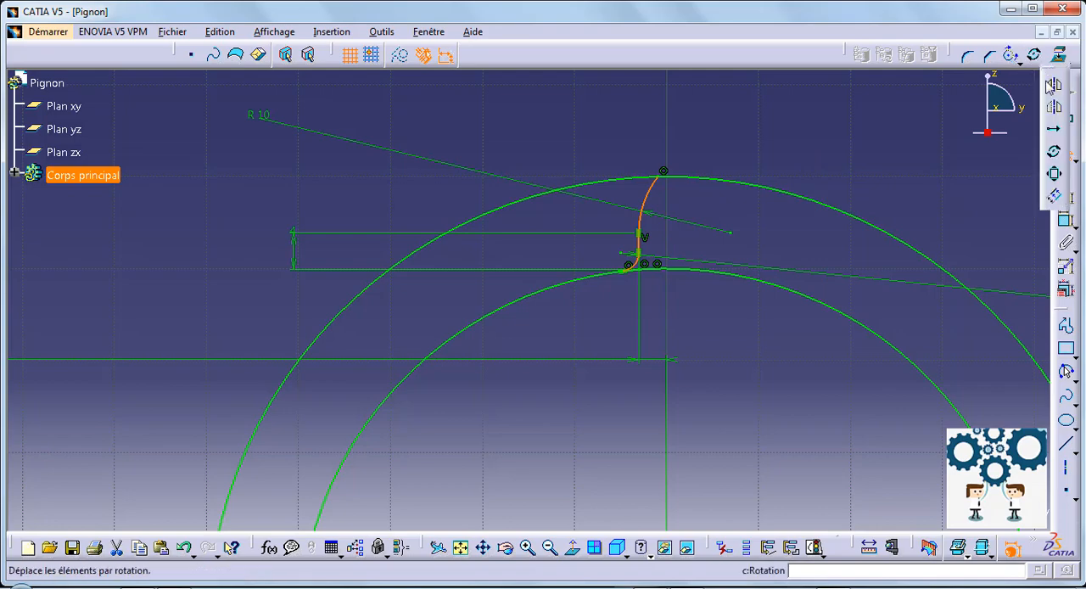
{"action": "left_click", "coordinate": [1053, 85]}
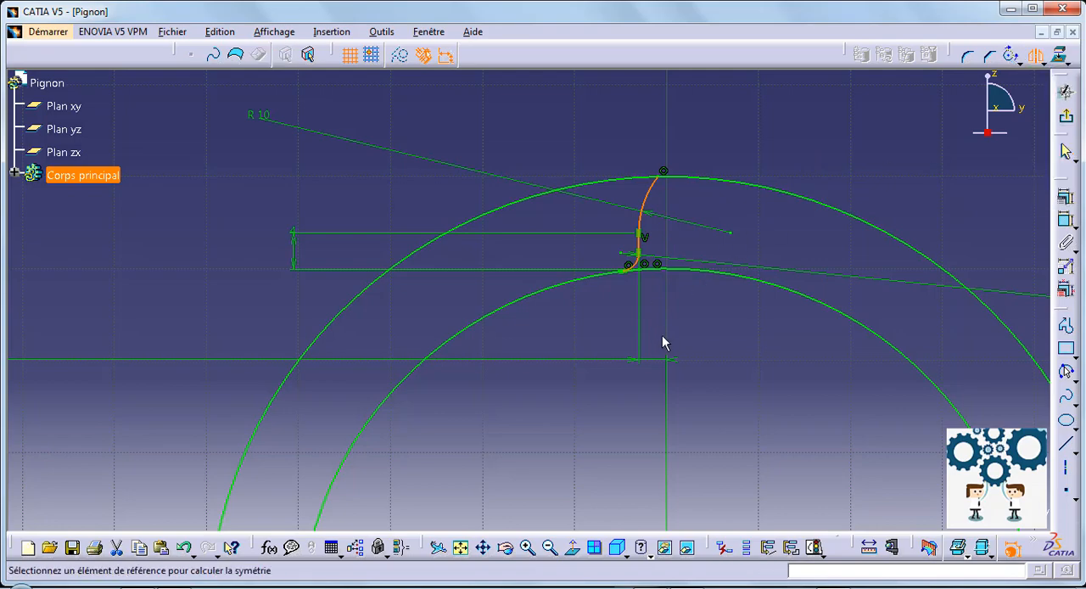
{"action": "middle_click_drag", "start_coordinate": [664, 379], "coordinate": [640, 191]}
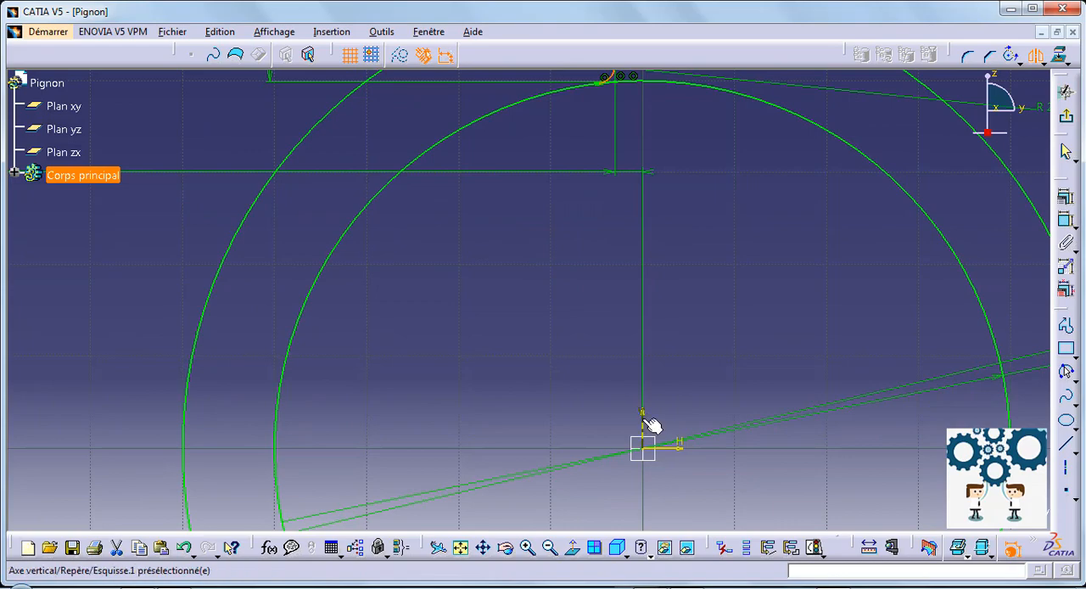
{"action": "left_click", "coordinate": [650, 420]}
{"action": "middle_click_drag", "start_coordinate": [710, 211], "coordinate": [717, 233]}
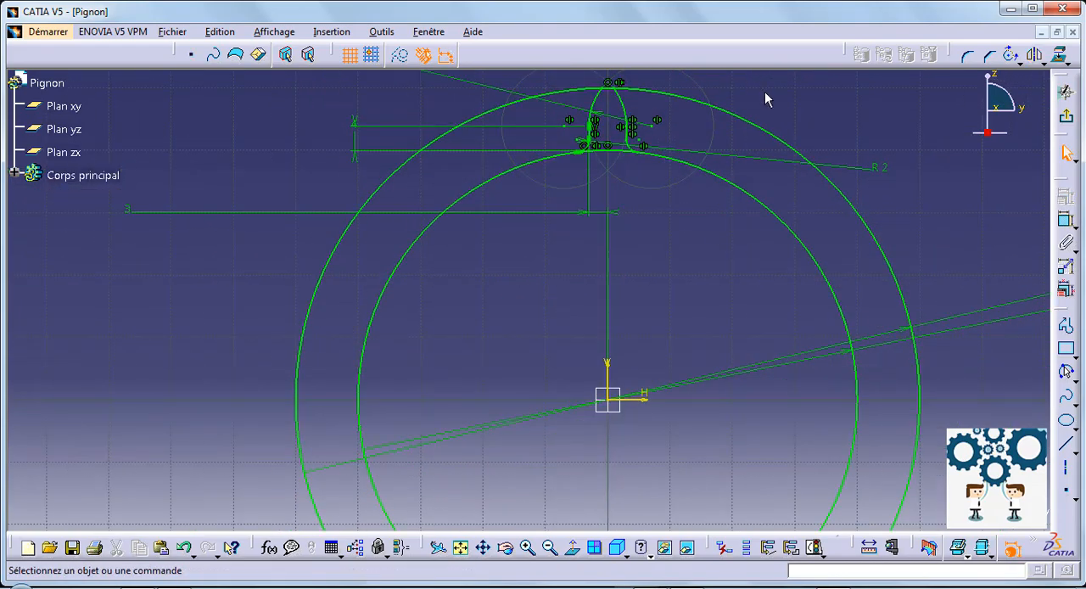
Quick-trim the inner circle between the tooth flanks and the outer circle outside the tooth, keeping only the short tip arc.
{"action": "middle_click_drag", "start_coordinate": [765, 92], "coordinate": [810, 141]}
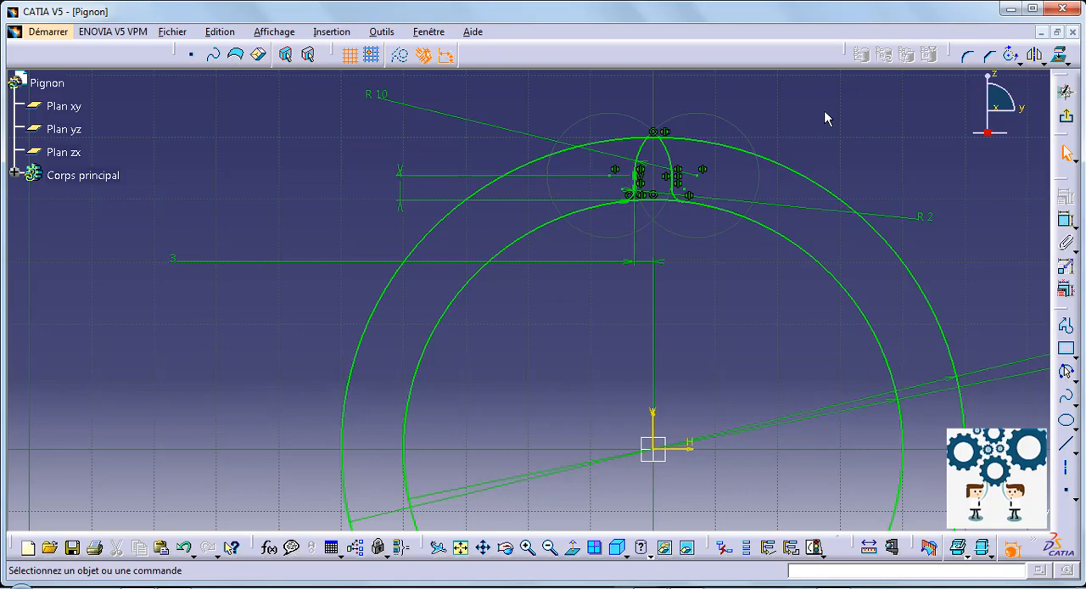
{"action": "middle_click_drag", "start_coordinate": [824, 110], "coordinate": [836, 155], "text": "ctrl"}
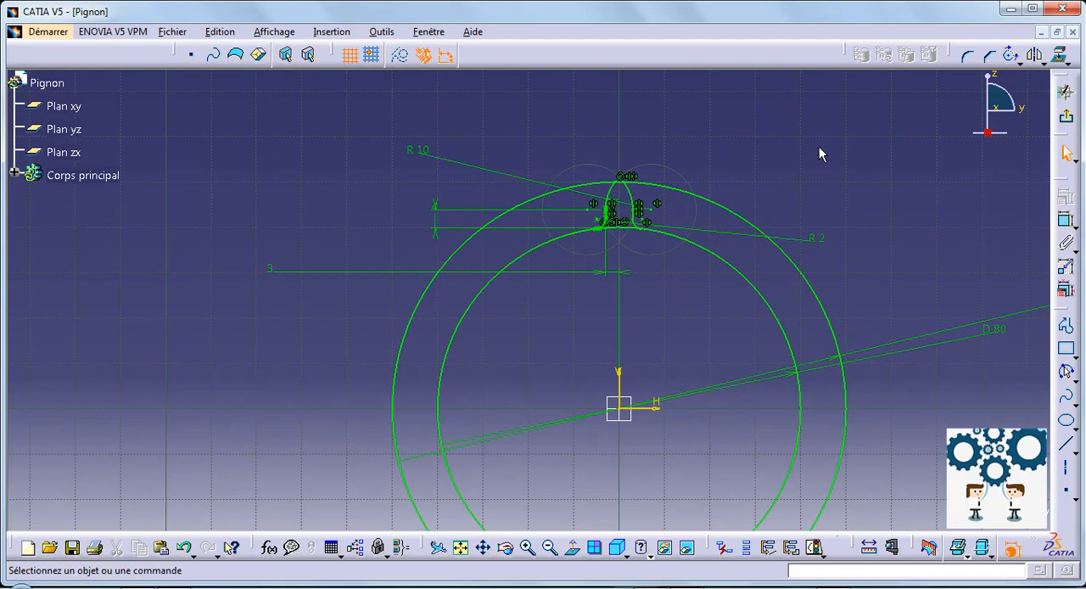
{"action": "left_click", "coordinate": [1022, 63]}
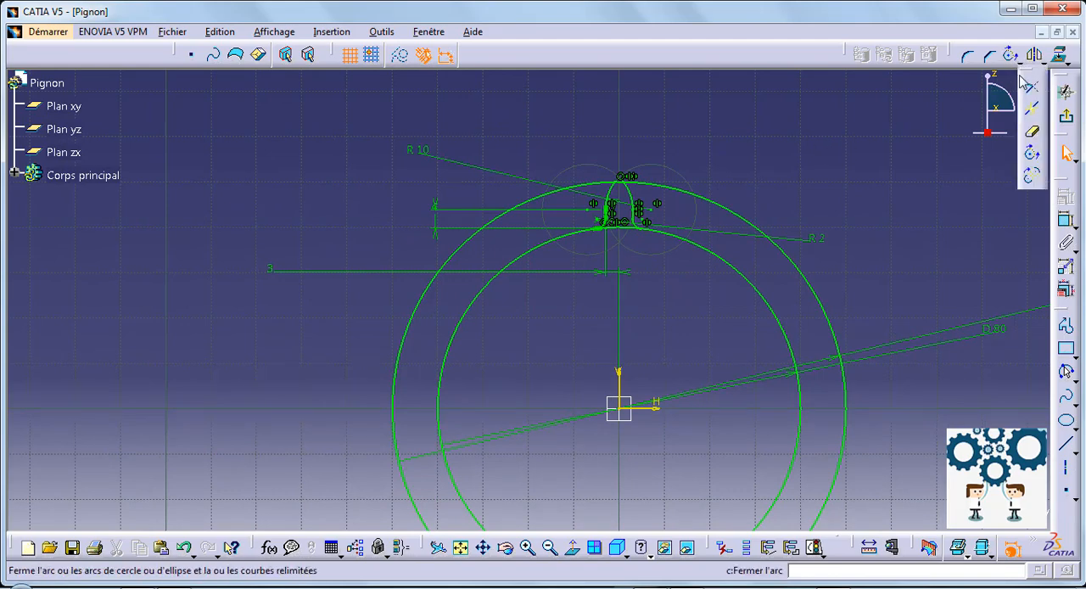
{"action": "left_click", "coordinate": [1032, 177]}
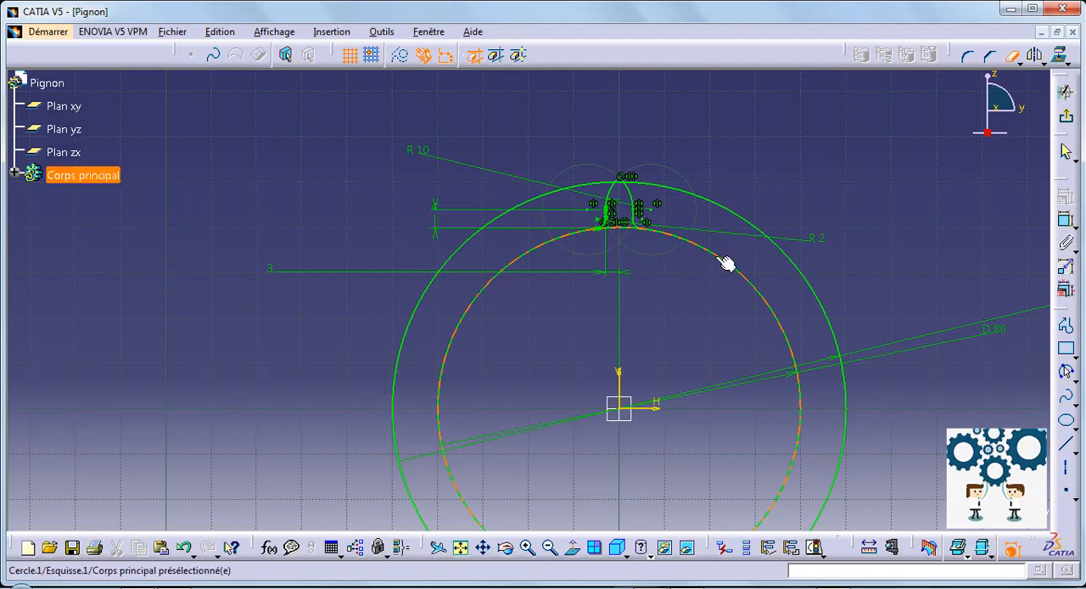
{"action": "left_click", "coordinate": [634, 232]}
{"action": "left_click", "coordinate": [674, 188]}
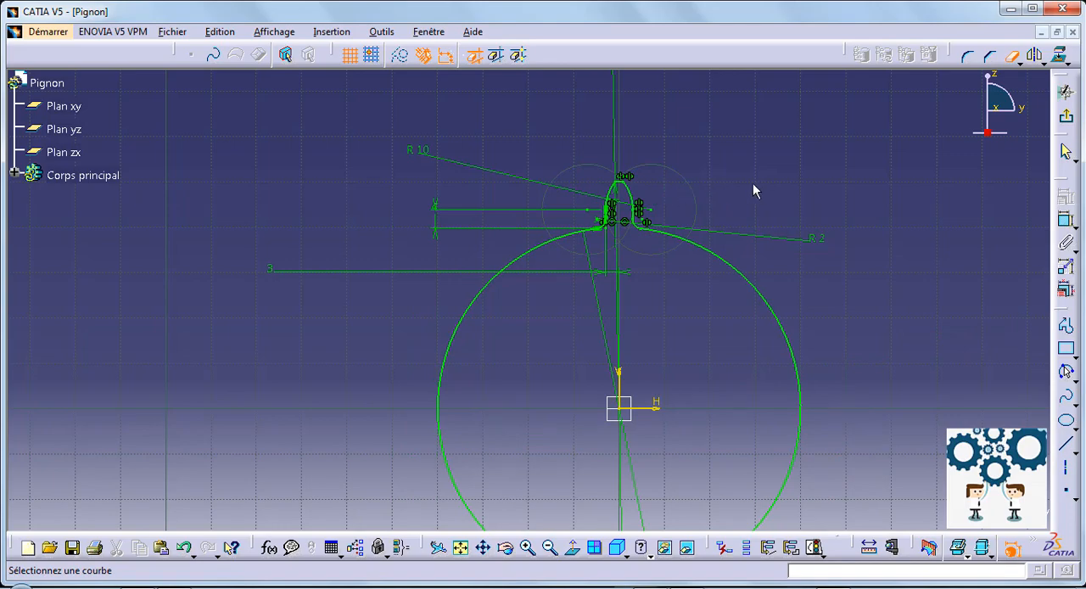
{"action": "left_click", "coordinate": [1014, 61]}
Duplicate the whole tooth profile by rotation about the sketch origin, with 23 copies at a 15 deg step.
{"action": "middle_click_drag", "start_coordinate": [696, 214], "coordinate": [700, 91]}
{"action": "mouse_move", "coordinate": [732, 212]}
{"action": "middle_mouse_down"}
{"action": "mouse_move", "coordinate": [693, 293]}
{"action": "mouse_move", "coordinate": [624, 370]}
{"action": "middle_mouse_up"}
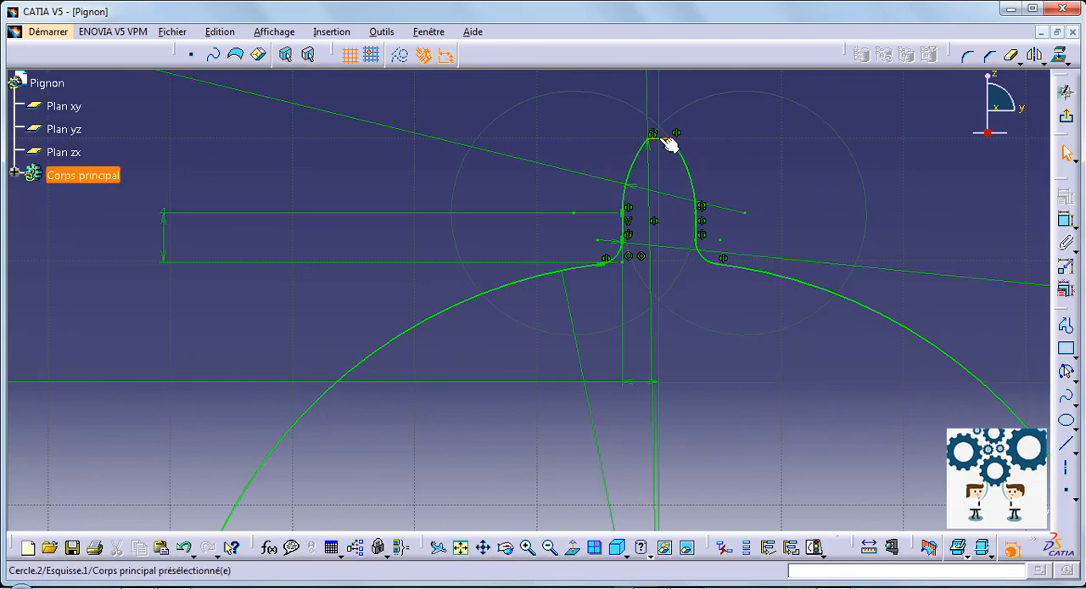
{"action": "left_click", "coordinate": [663, 140]}
{"action": "left_click", "coordinate": [694, 163], "text": "ctrl"}
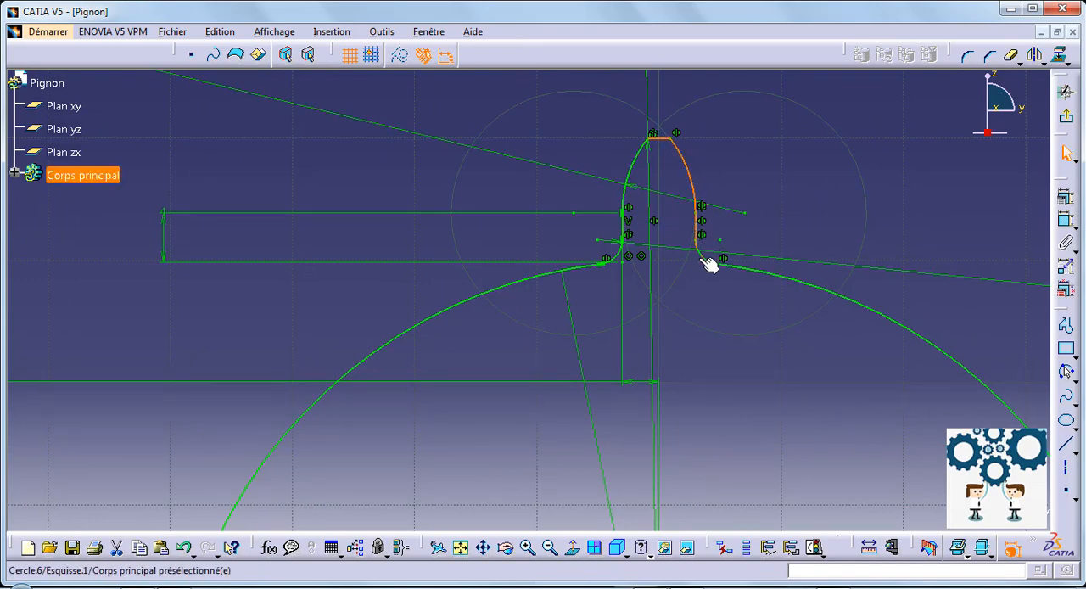
{"action": "left_click", "coordinate": [711, 265], "text": "ctrl"}
{"action": "left_click", "coordinate": [640, 176], "text": "ctrl"}
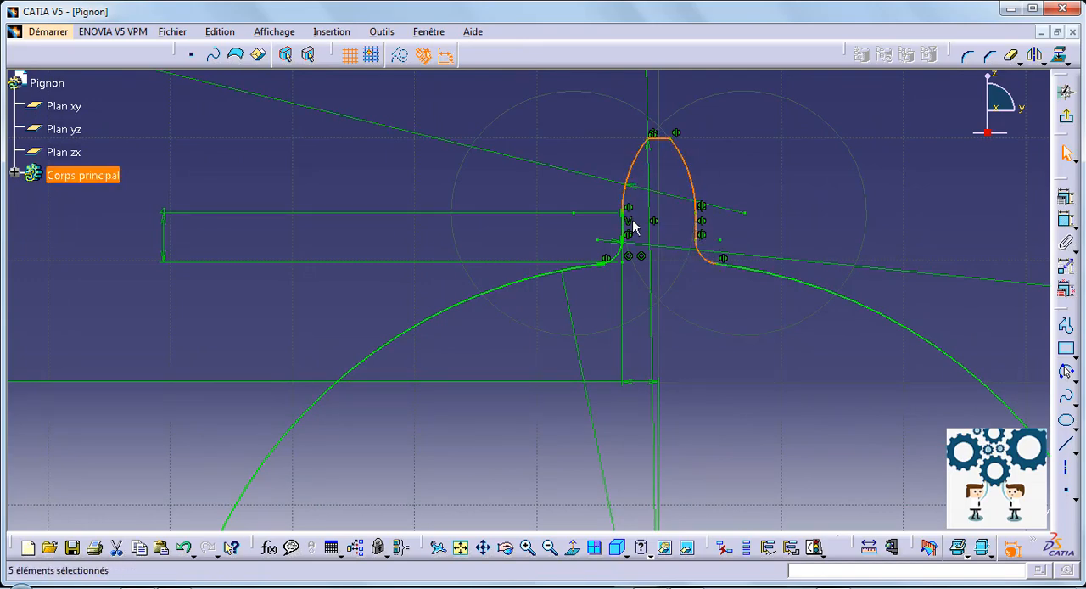
{"action": "left_click", "coordinate": [623, 226], "text": "ctrl"}
{"action": "left_click", "coordinate": [628, 257], "text": "ctrl"}
{"action": "mouse_move", "coordinate": [781, 210]}
{"action": "middle_mouse_down"}
{"action": "mouse_move", "coordinate": [784, 267]}
{"action": "mouse_move", "coordinate": [733, 325]}
{"action": "mouse_move", "coordinate": [741, 244]}
{"action": "middle_mouse_up"}
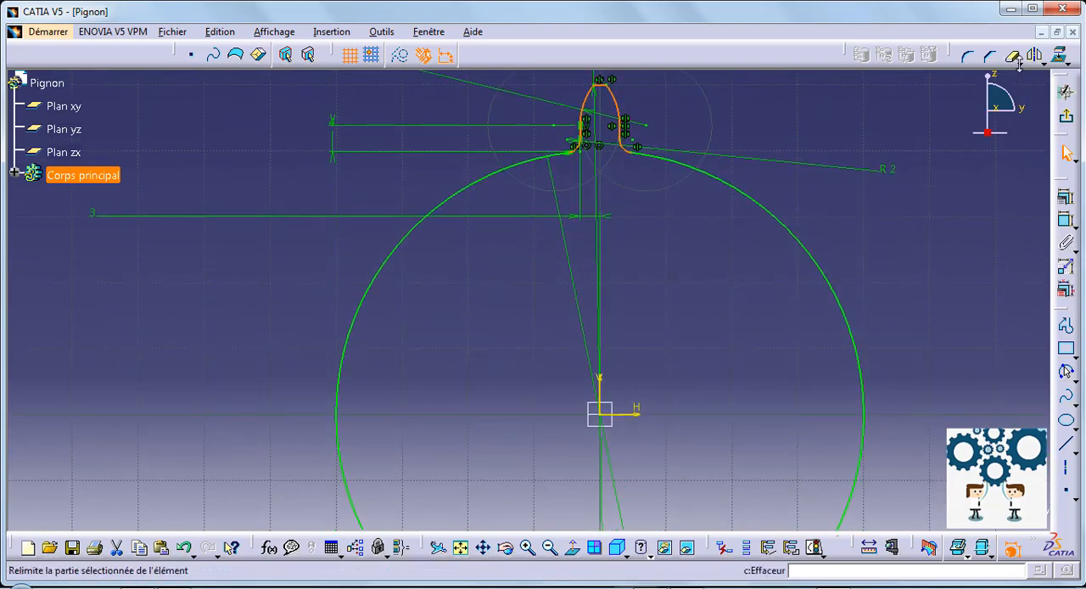
{"action": "left_click", "coordinate": [1067, 93]}
{"action": "left_click", "coordinate": [1060, 153]}
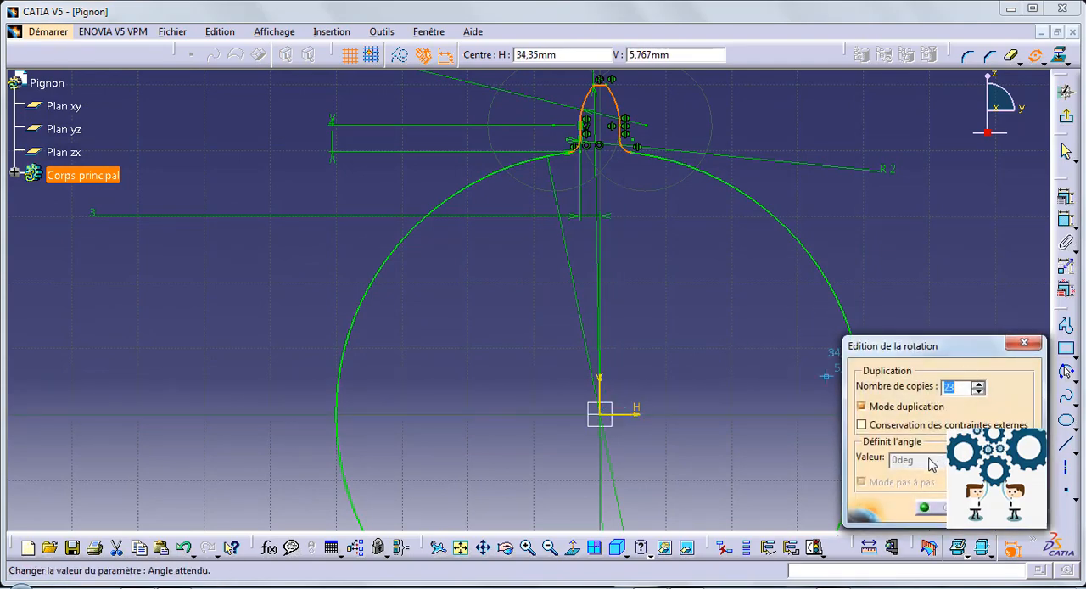
{"action": "left_click", "coordinate": [606, 416]}
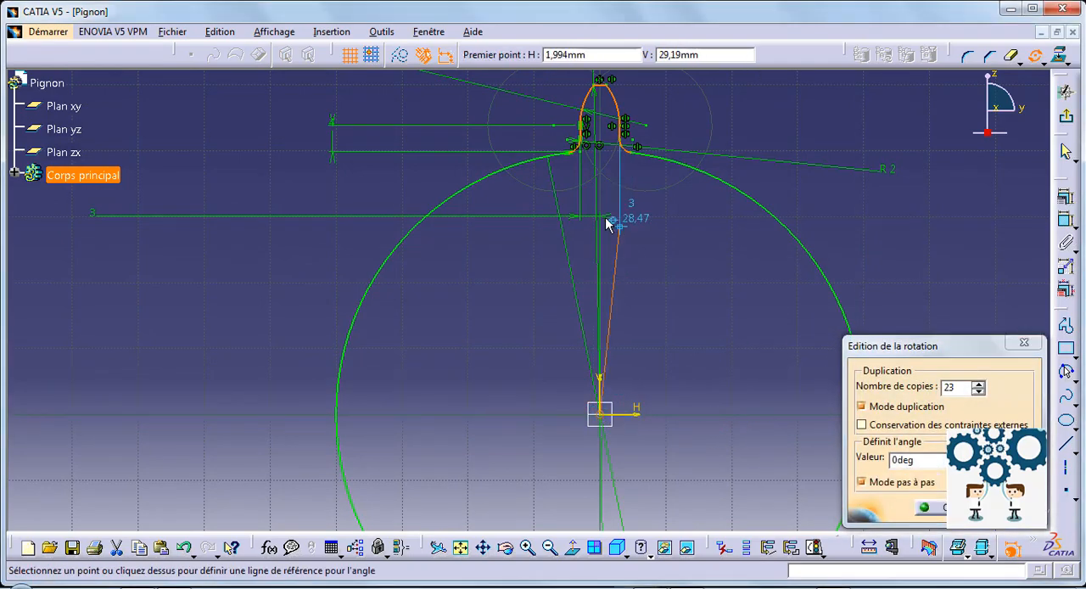
{"action": "left_click", "coordinate": [599, 201]}
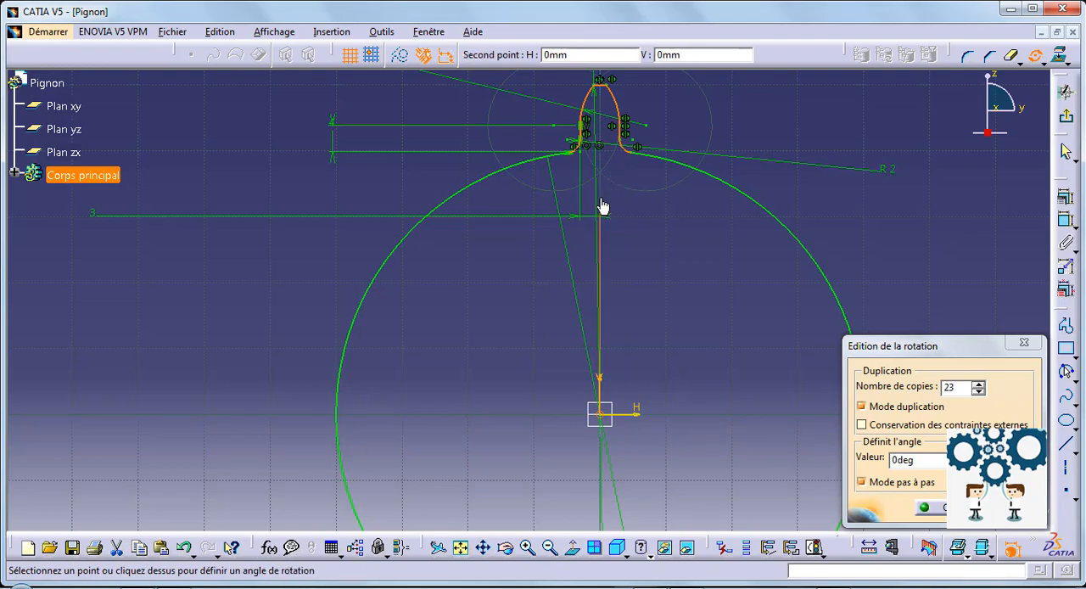
{"action": "left_click", "coordinate": [548, 208]}
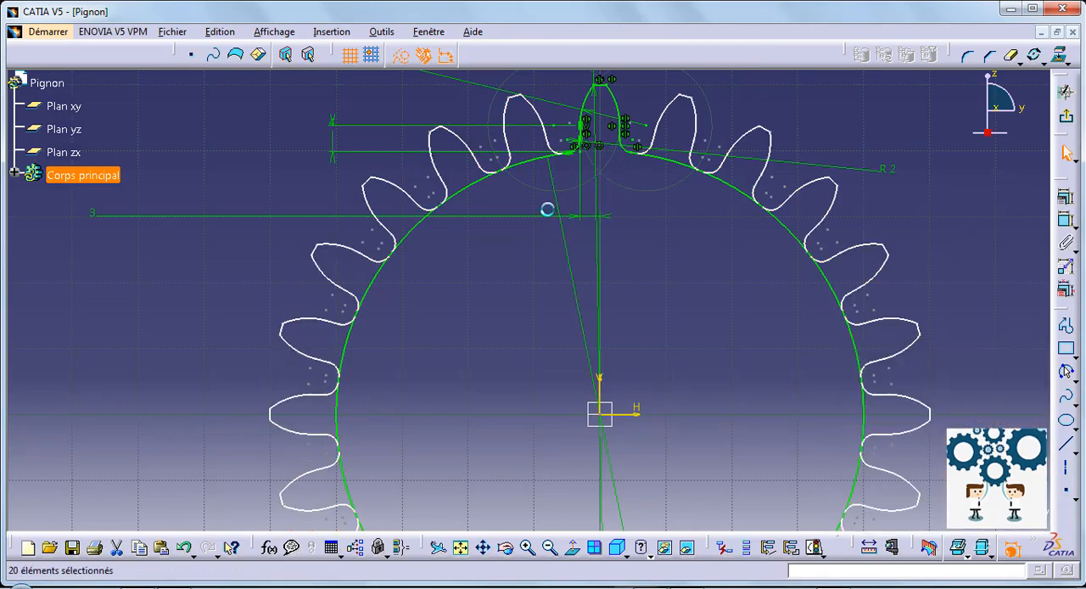
Quick-trim the root circle at the base of every duplicated tooth, all the way around, to leave one continuous gear outline.
{"action": "middle_click_drag", "start_coordinate": [684, 198], "coordinate": [689, 227]}
{"action": "left_click", "coordinate": [1012, 57]}
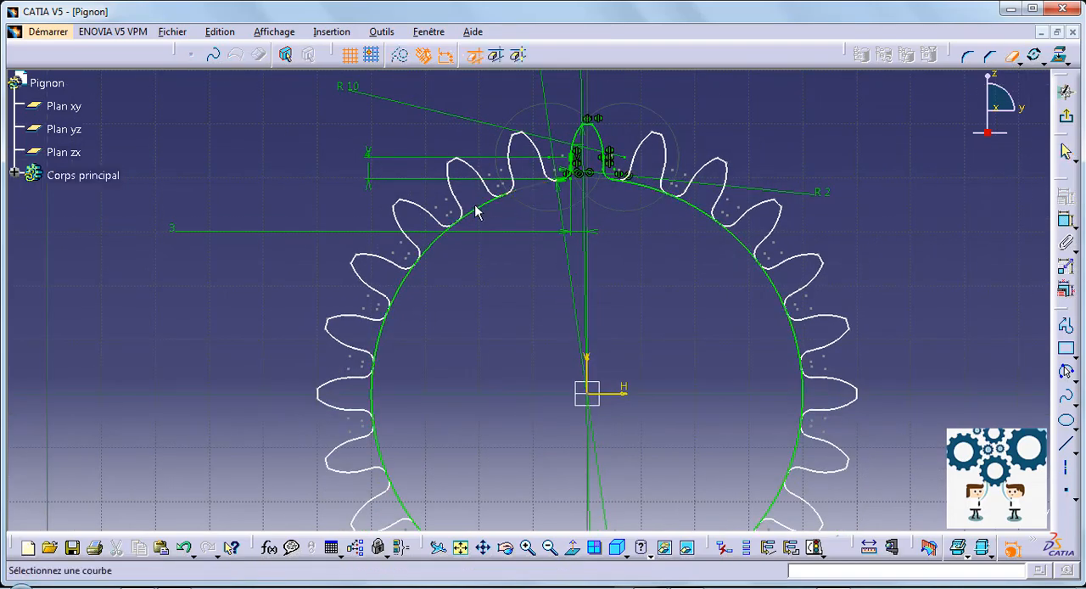
{"action": "left_click", "coordinate": [486, 212]}
{"action": "left_click", "coordinate": [443, 238]}
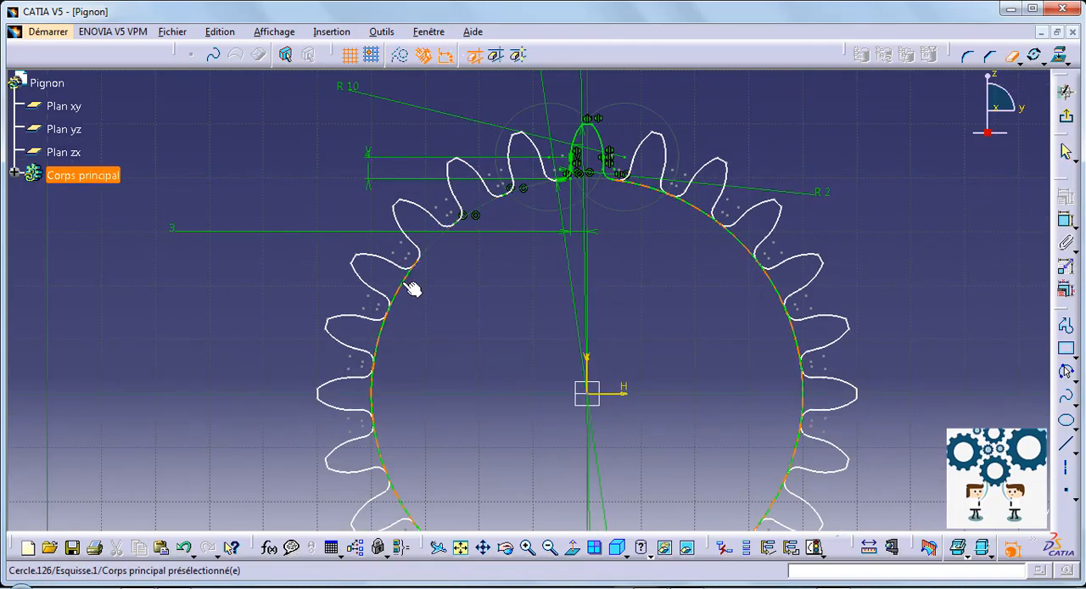
{"action": "left_click", "coordinate": [408, 285]}
{"action": "left_click", "coordinate": [382, 335]}
{"action": "left_click", "coordinate": [371, 397]}
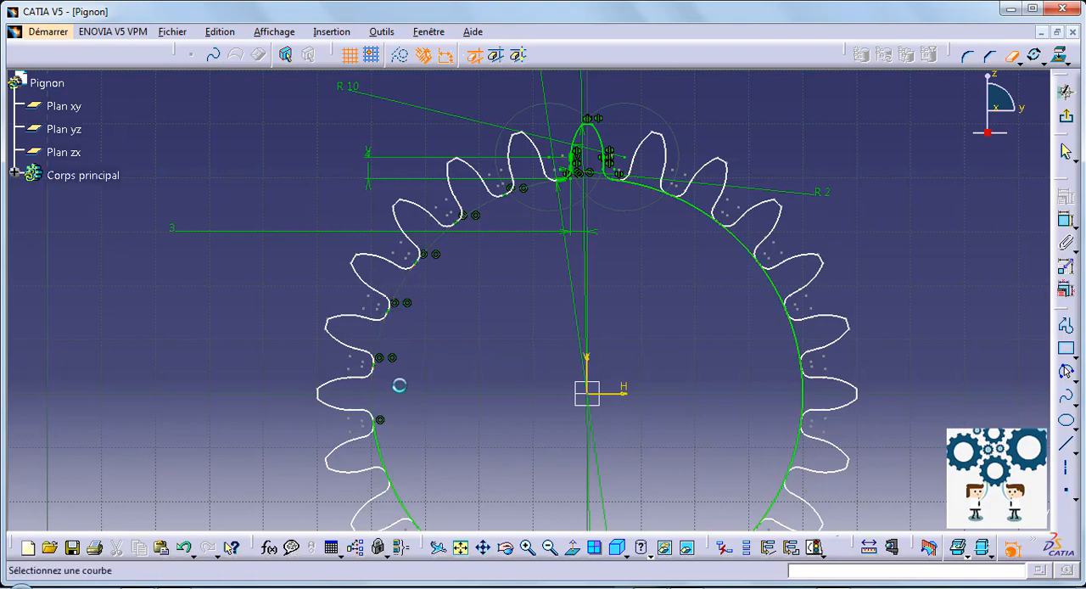
{"action": "middle_click_drag", "start_coordinate": [400, 385], "coordinate": [408, 299]}
{"action": "scroll", "coordinate": [407, 300], "scroll_direction": "up", "scroll_amount": 1}
{"action": "left_click", "coordinate": [387, 360]}
{"action": "left_click", "coordinate": [405, 413]}
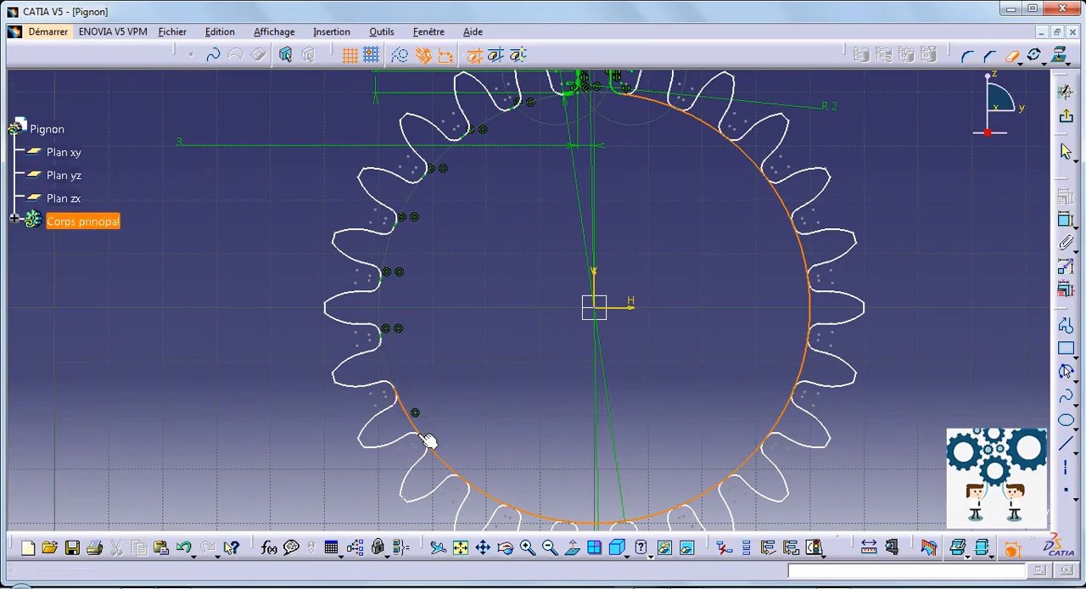
{"action": "left_click", "coordinate": [450, 466]}
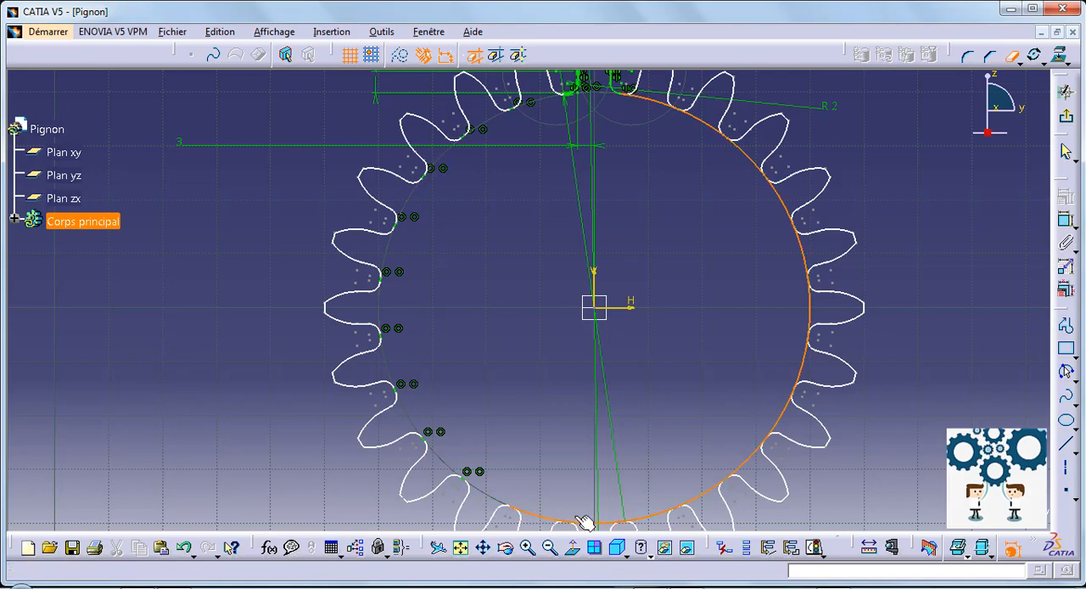
{"action": "left_click", "coordinate": [578, 519]}
{"action": "left_click", "coordinate": [601, 523]}
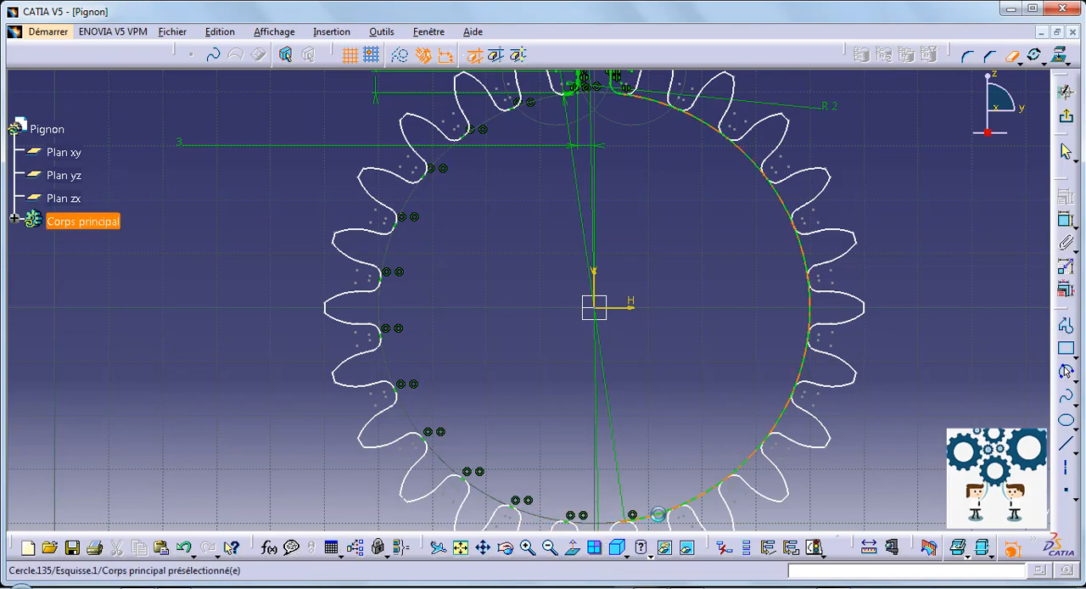
{"action": "left_click", "coordinate": [658, 514]}
{"action": "left_click", "coordinate": [727, 473]}
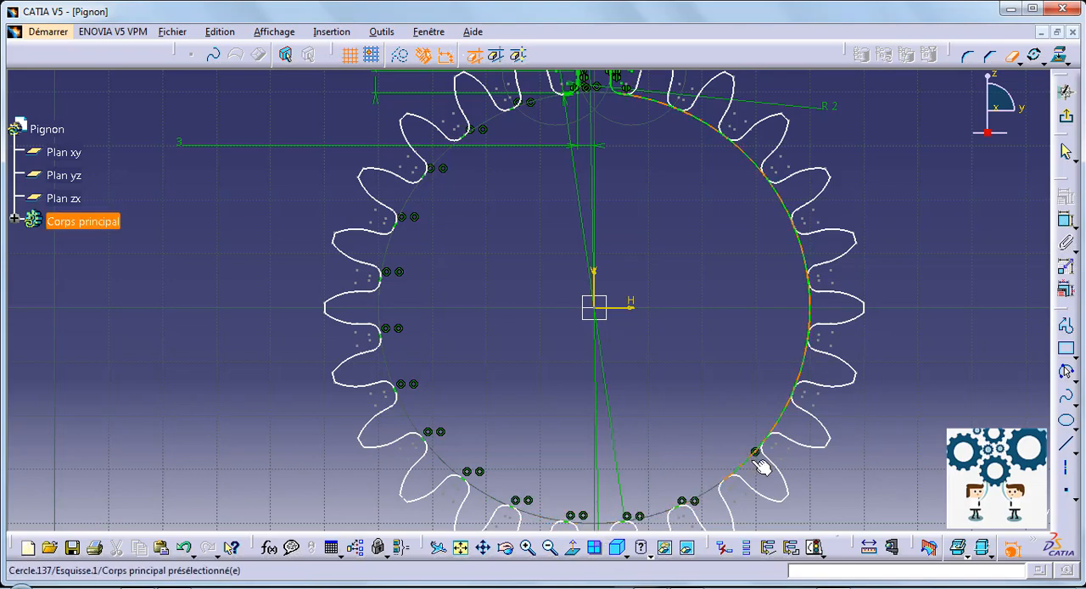
{"action": "left_click", "coordinate": [755, 455]}
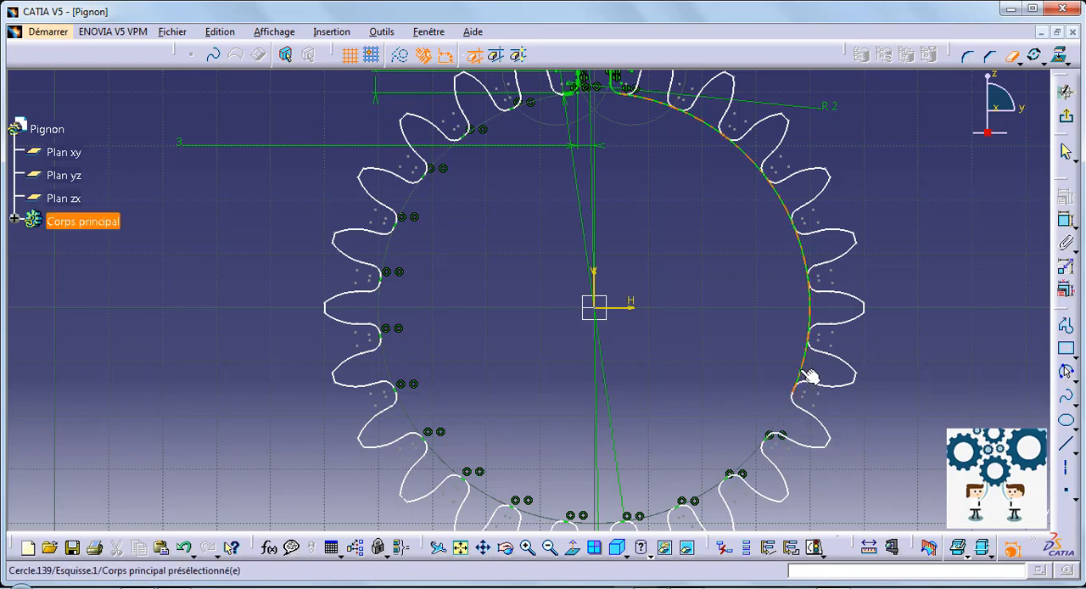
{"action": "left_click", "coordinate": [802, 369]}
{"action": "left_click", "coordinate": [818, 311]}
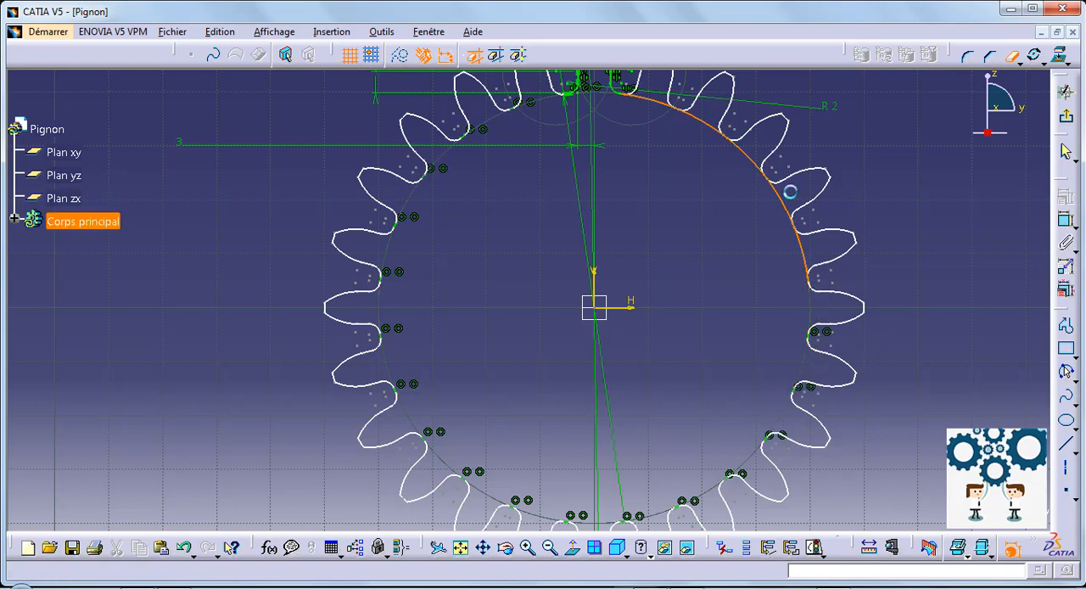
{"action": "left_click", "coordinate": [785, 195]}
{"action": "left_click", "coordinate": [766, 169]}
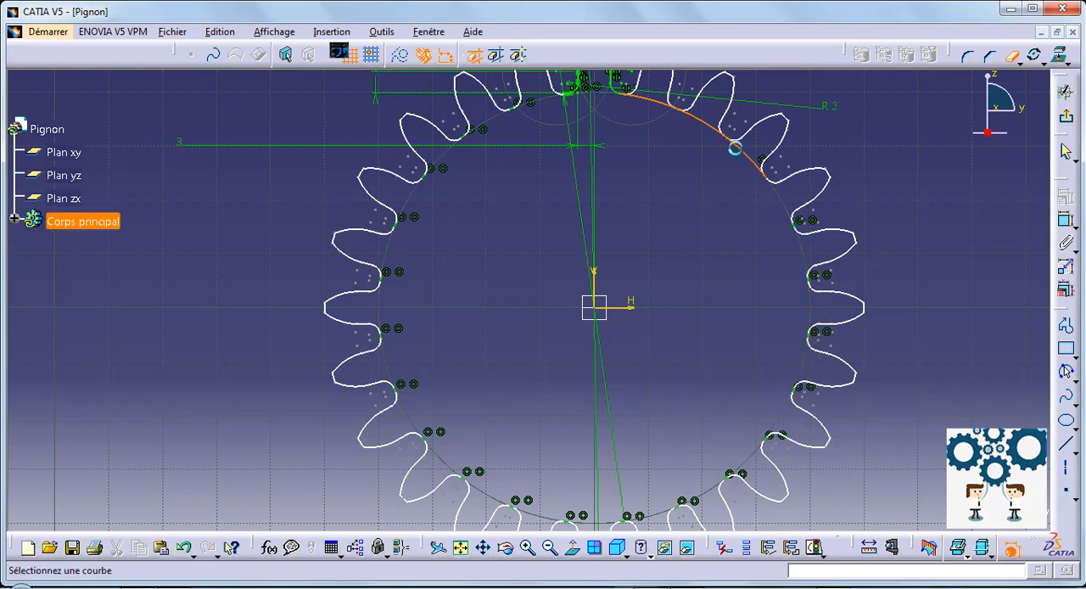
{"action": "left_click", "coordinate": [647, 100]}
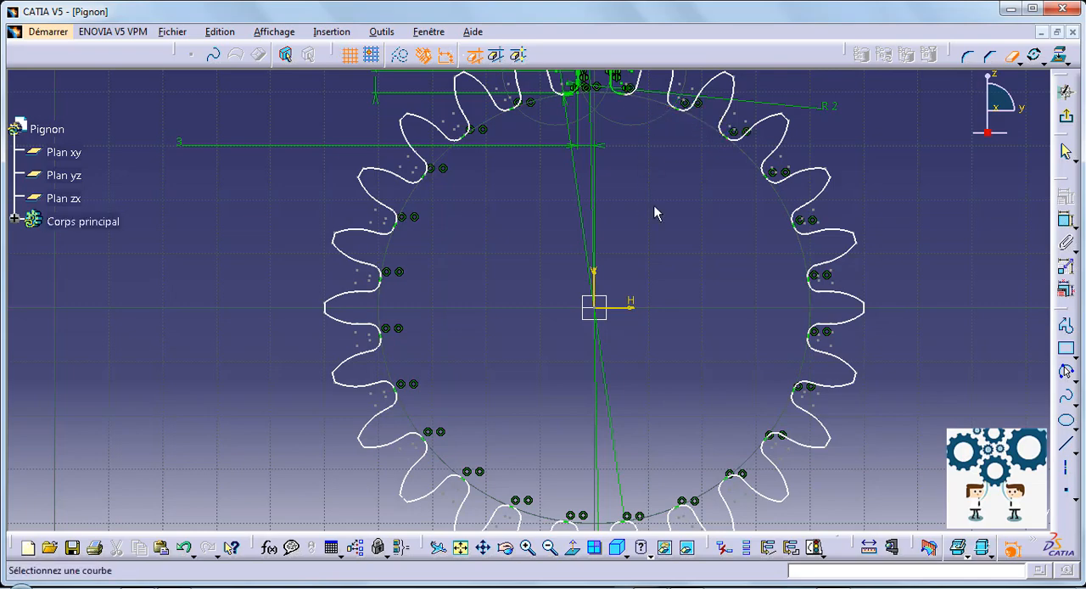
Exit the gear sketch and extrude its profile to a length of 20 mm.
{"action": "middle_click_drag", "start_coordinate": [653, 208], "coordinate": [666, 246]}
{"action": "left_click", "coordinate": [1071, 120]}
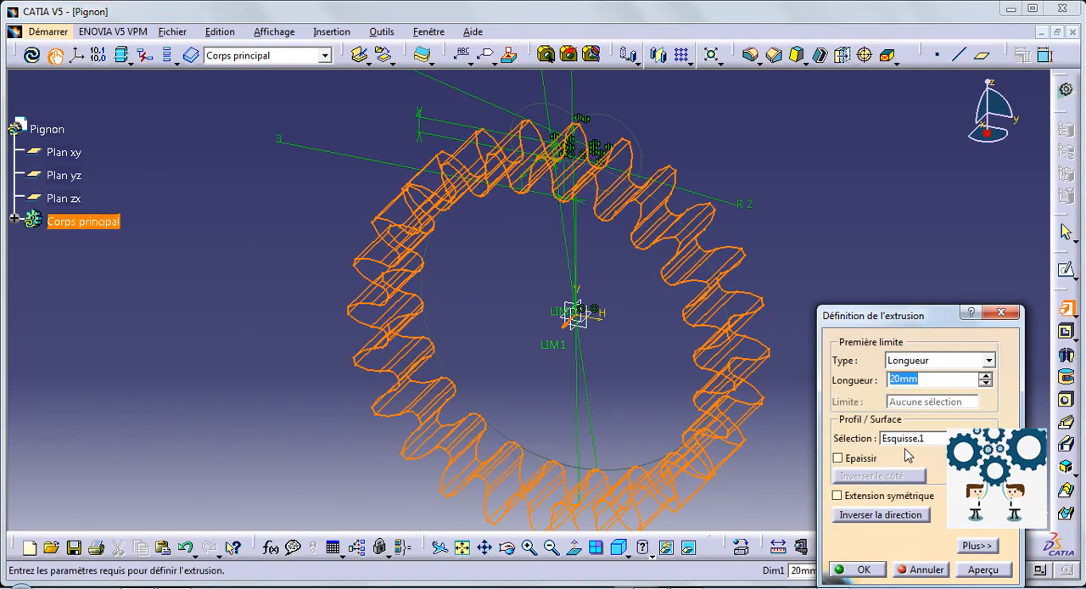
{"action": "left_click", "coordinate": [863, 570]}
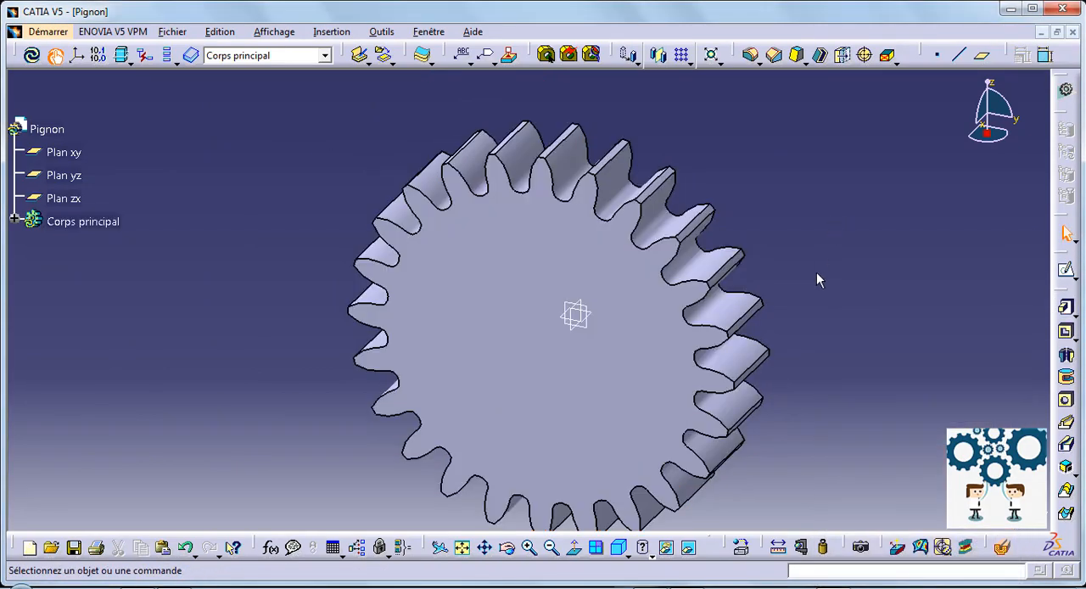
Start a sketch on the gear's flat face and draw a circle about 30.5 mm in diameter centred on the origin.
{"action": "middle_click_drag", "start_coordinate": [829, 247], "coordinate": [842, 184]}
{"action": "middle_click_drag", "start_coordinate": [431, 381], "coordinate": [475, 288]}
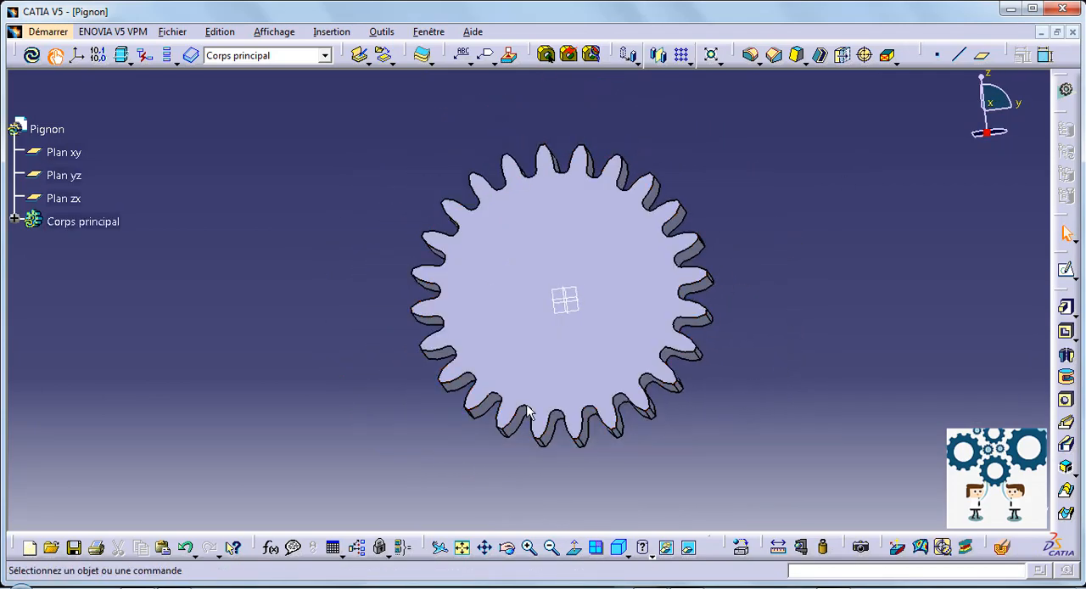
{"action": "middle_click_drag", "start_coordinate": [413, 179], "coordinate": [378, 246]}
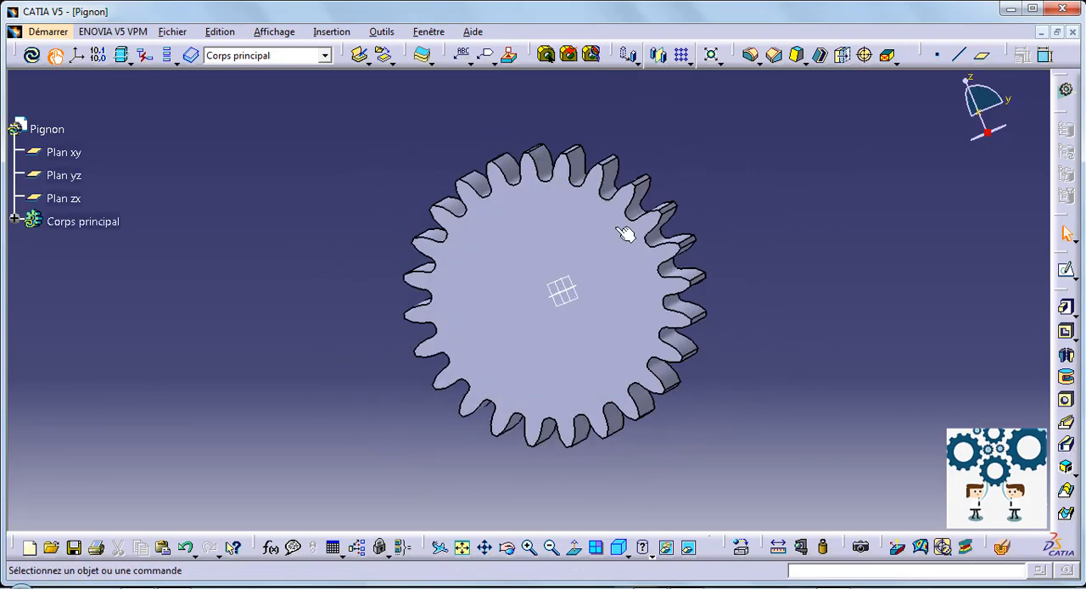
{"action": "left_click", "coordinate": [1066, 270]}
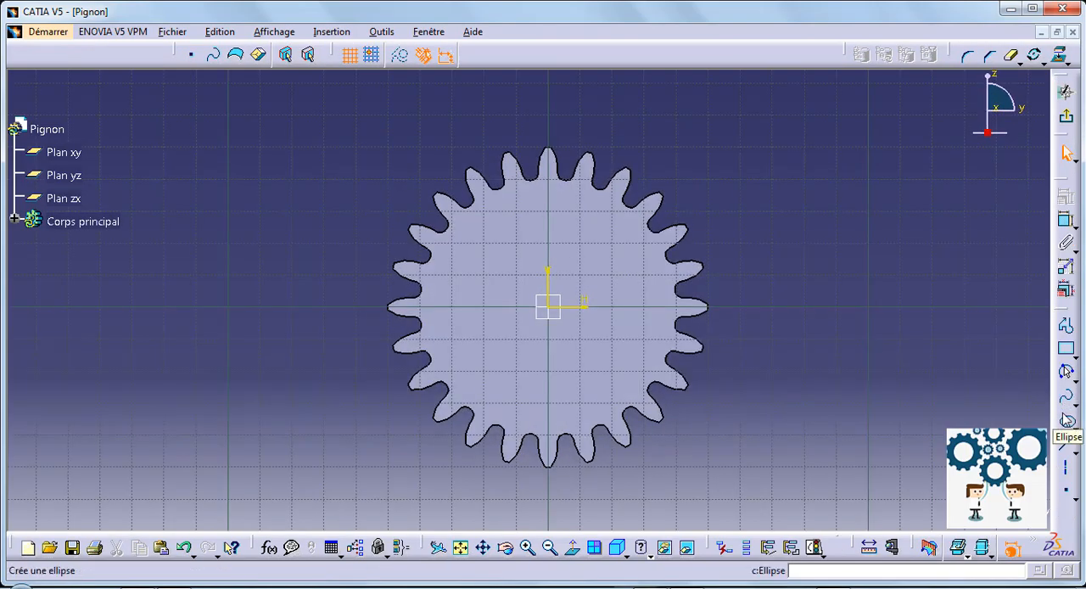
{"action": "left_click", "coordinate": [1070, 377]}
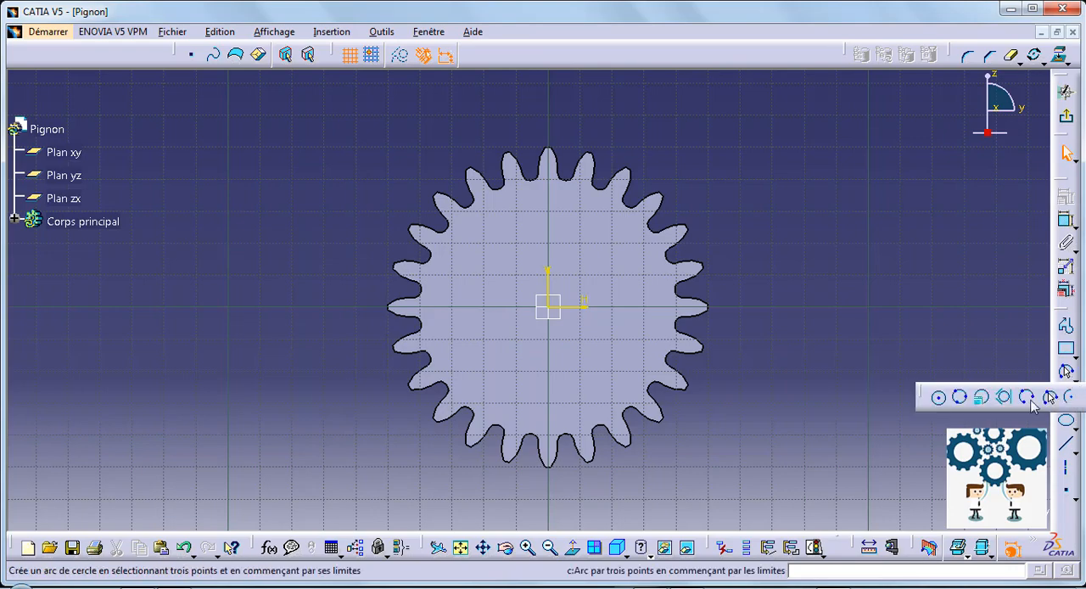
{"action": "left_click", "coordinate": [938, 397]}
{"action": "left_click", "coordinate": [549, 307]}
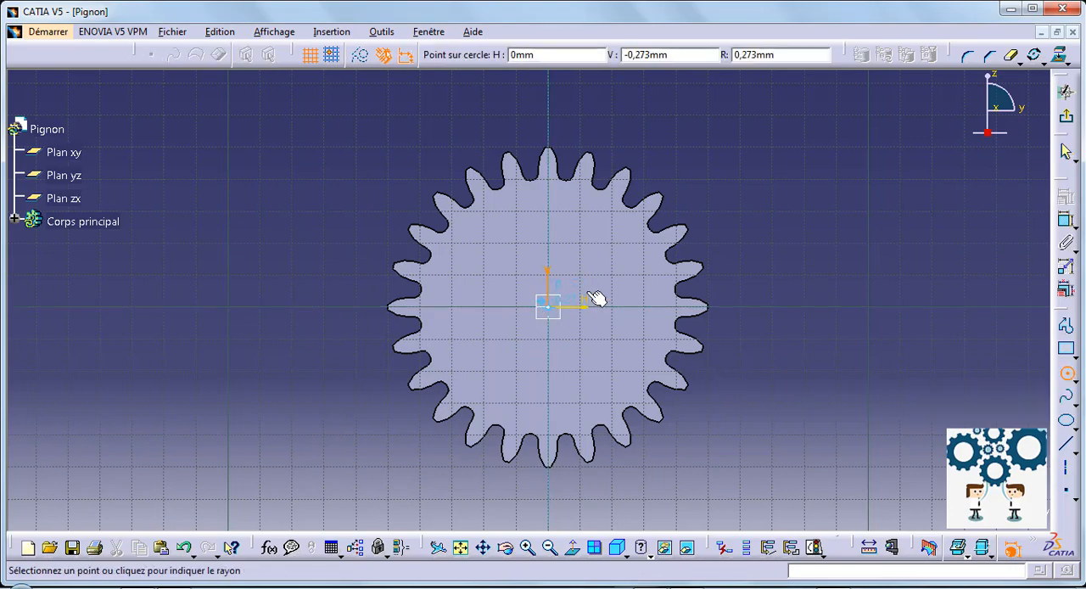
{"action": "left_click", "coordinate": [596, 299]}
Dimension the centre circle and set its diameter to 30 mm.
{"action": "left_click", "coordinate": [1066, 220]}
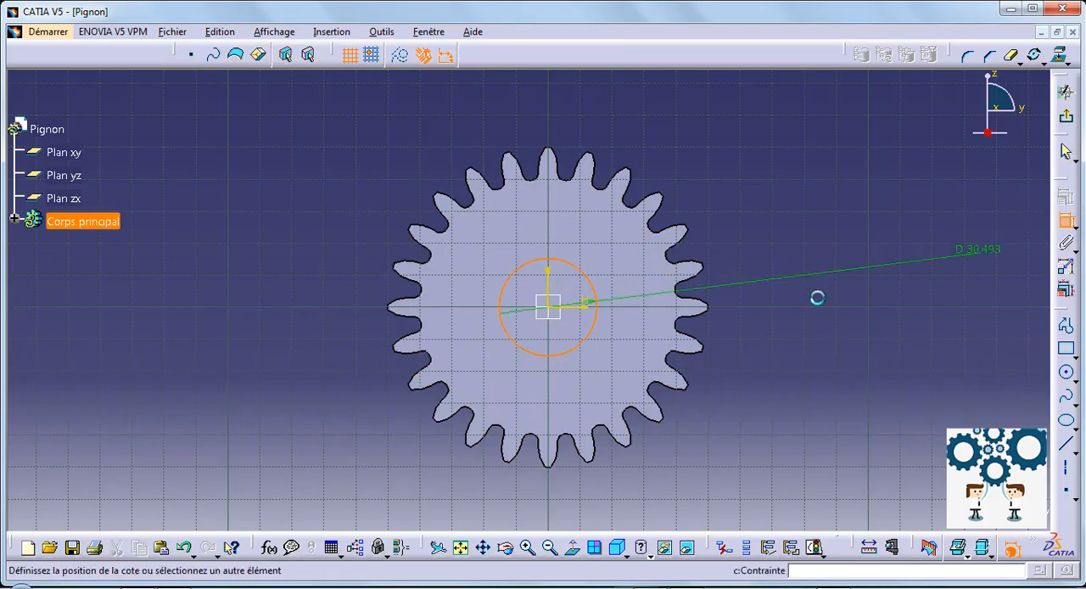
{"action": "left_click", "coordinate": [802, 308]}
{"action": "double_click", "coordinate": [799, 303]}
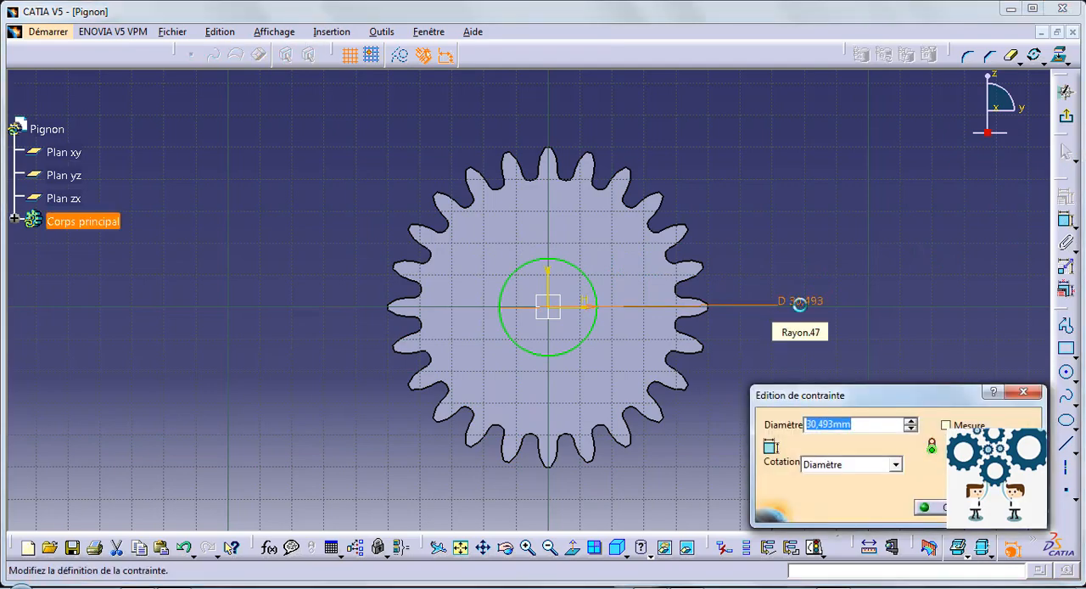
{"action": "type", "text": "30"}
{"action": "key", "text": "Return"}
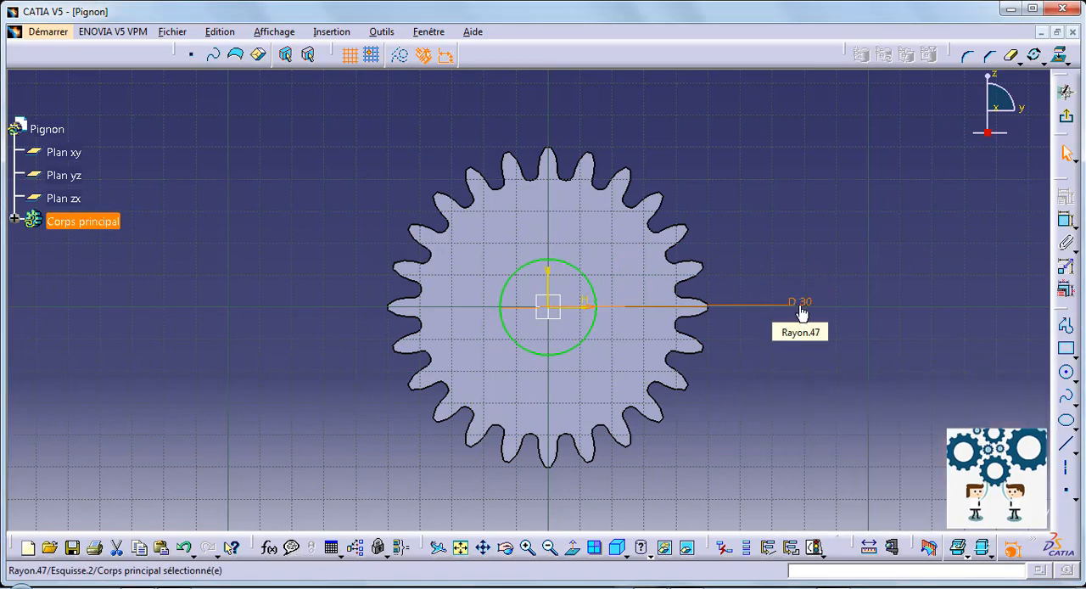
Exit the circle sketch and cut it through the gear as a 20 mm deep pocket.
{"action": "left_click", "coordinate": [1066, 112]}
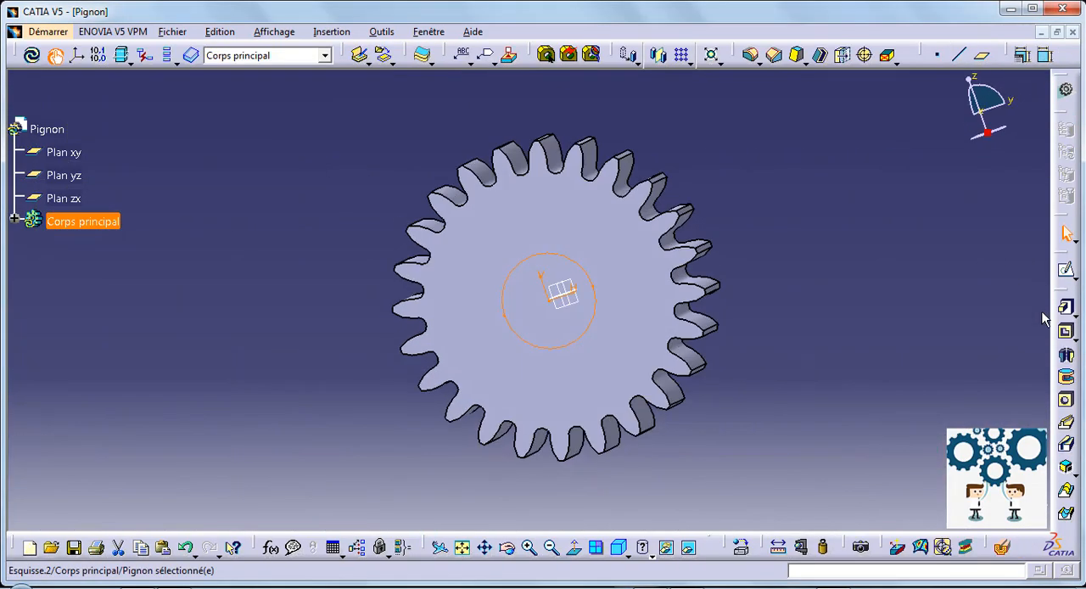
{"action": "left_click", "coordinate": [1066, 332]}
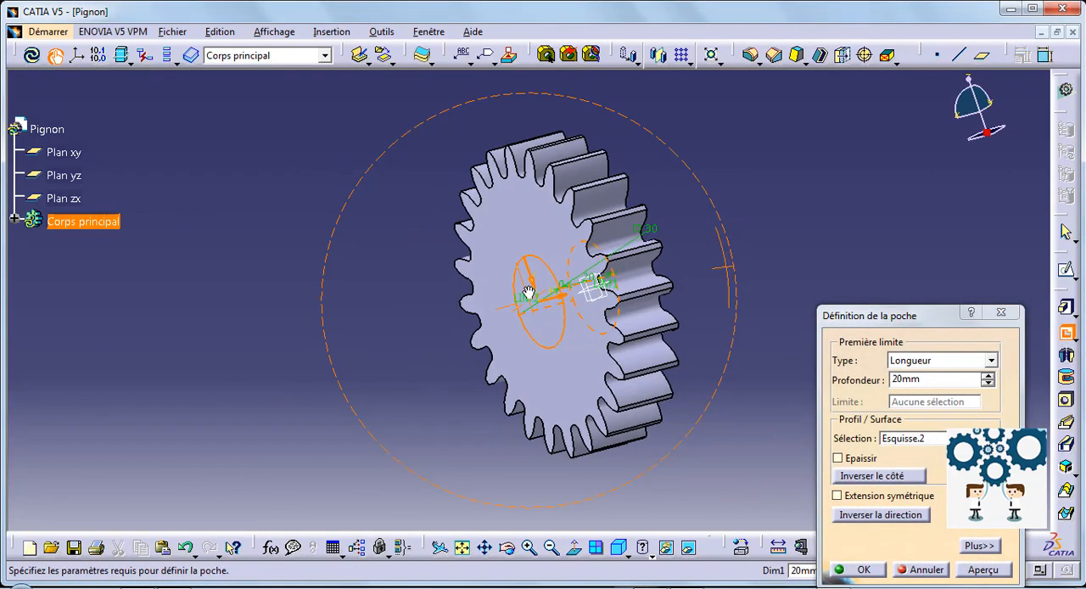
{"action": "left_click", "coordinate": [858, 569]}
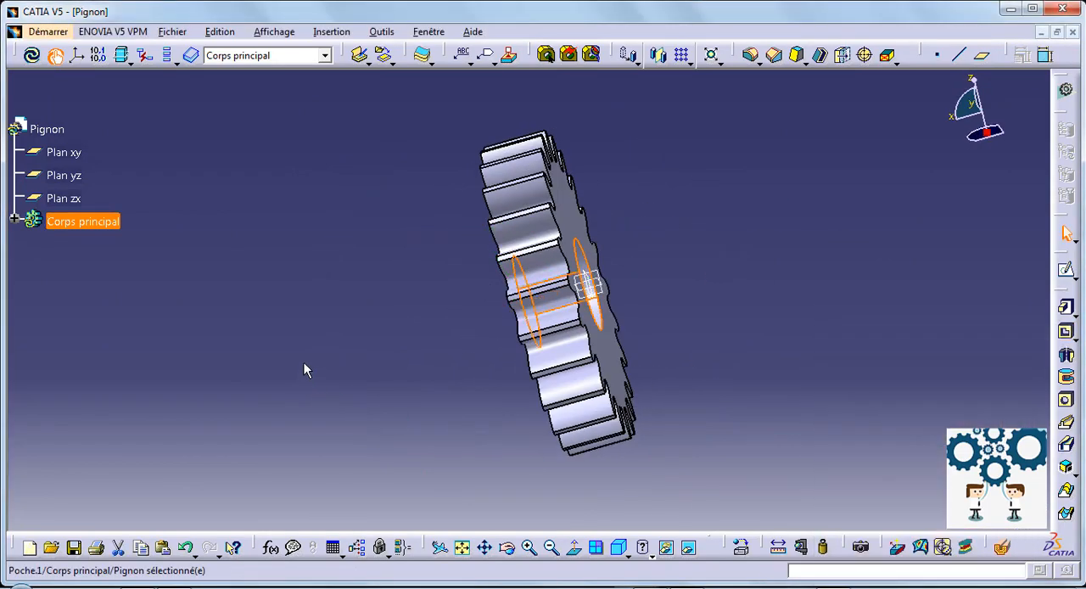
{"action": "middle_click_drag", "start_coordinate": [303, 368], "coordinate": [566, 283]}
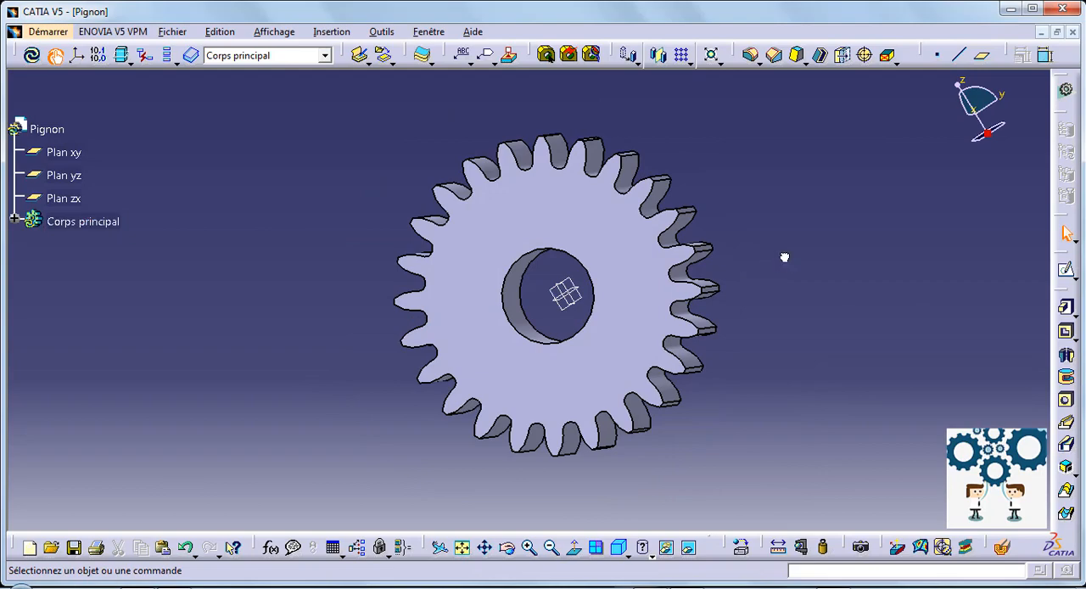
Hide the xy and yz reference planes.
{"action": "right_click", "coordinate": [61, 153]}
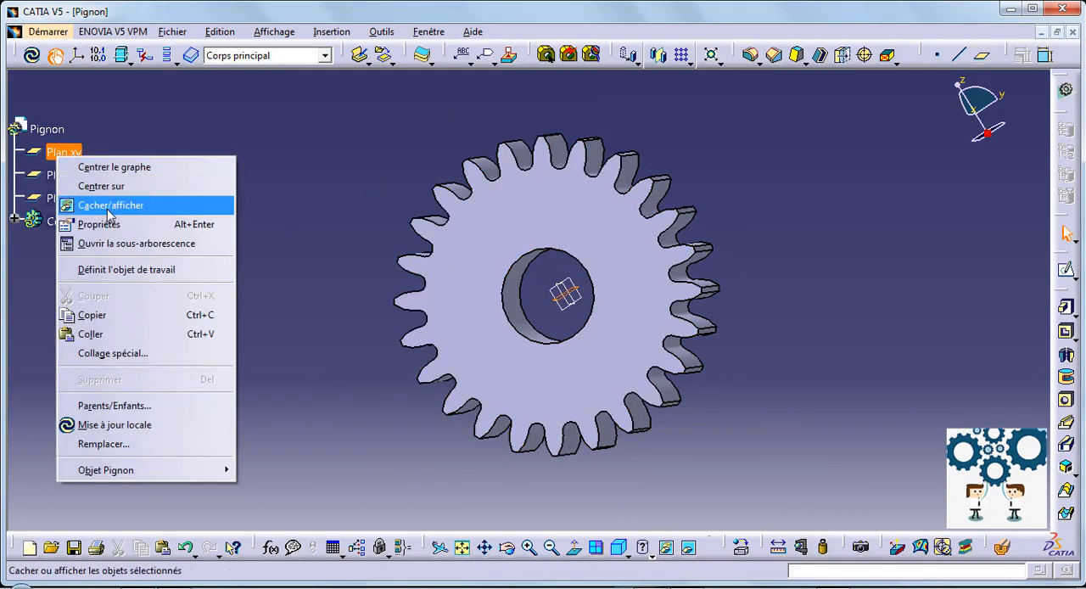
{"action": "left_click", "coordinate": [85, 203]}
{"action": "right_click", "coordinate": [62, 180]}
{"action": "left_click", "coordinate": [76, 223]}
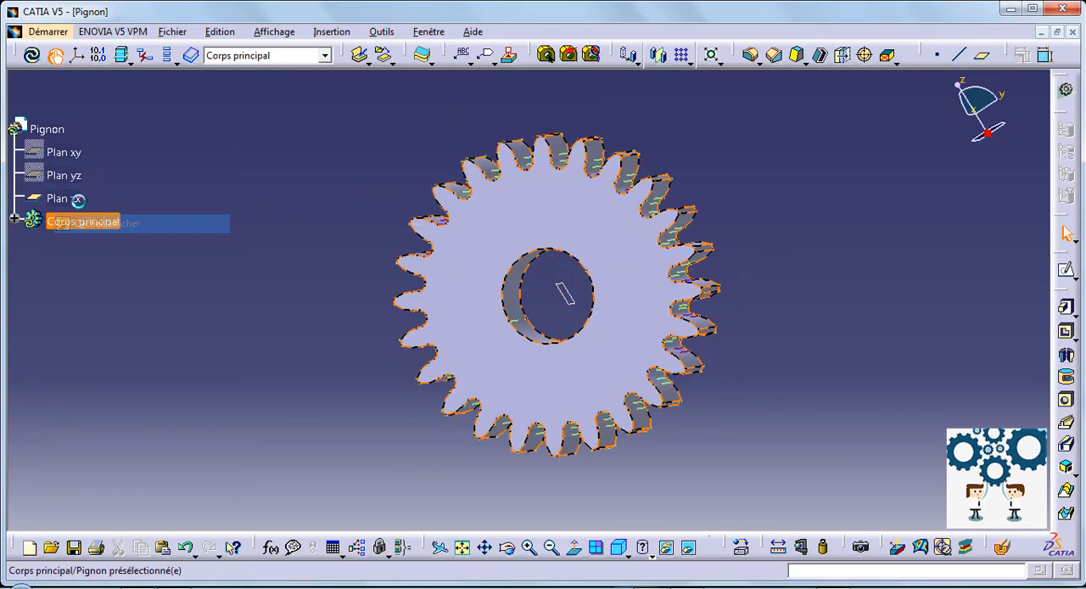
Hide the zx reference plane and set the fill colour of the gear's main body to blue.
{"action": "right_click", "coordinate": [74, 199]}
{"action": "left_click", "coordinate": [130, 250]}
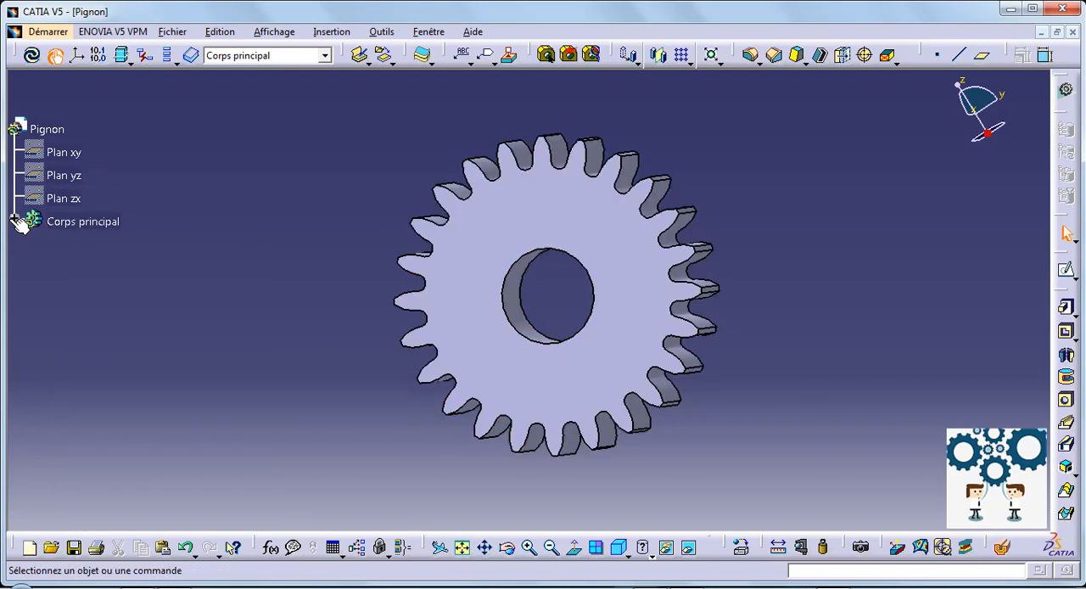
{"action": "right_click", "coordinate": [54, 220]}
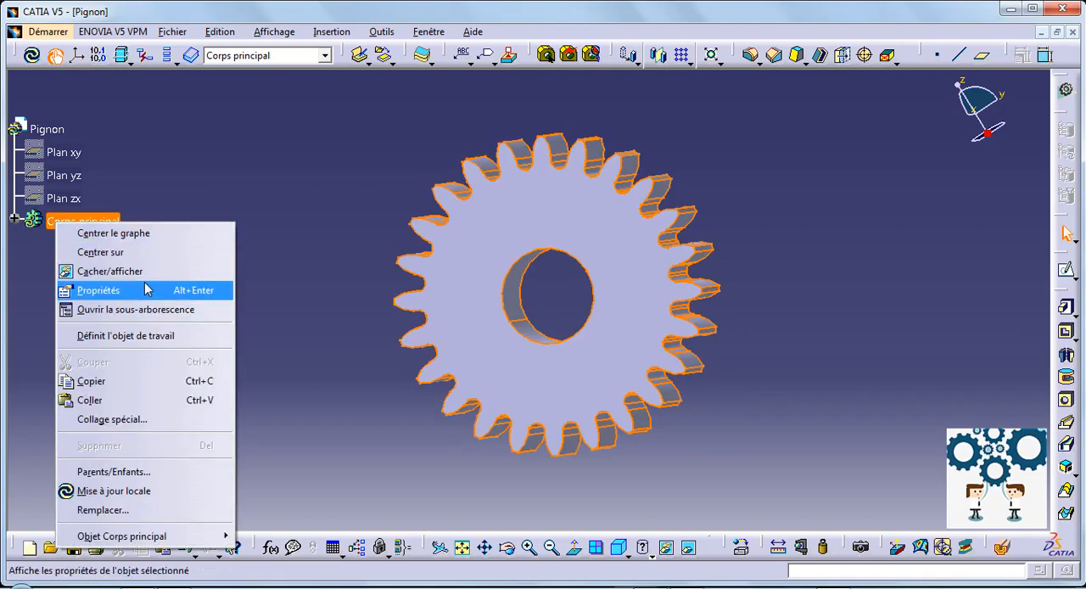
{"action": "left_click", "coordinate": [130, 292]}
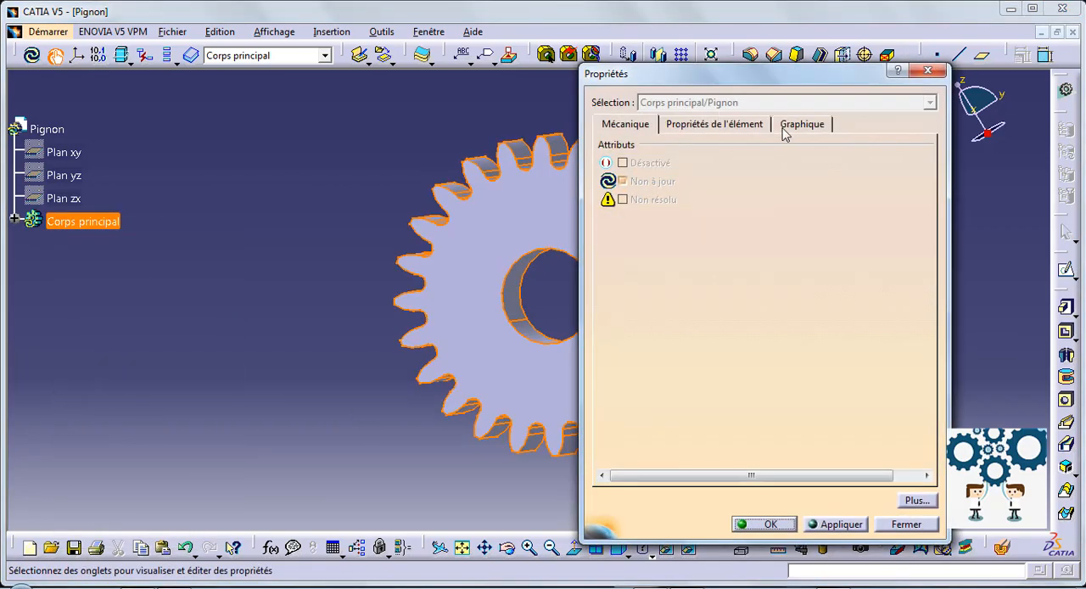
{"action": "left_click", "coordinate": [785, 129]}
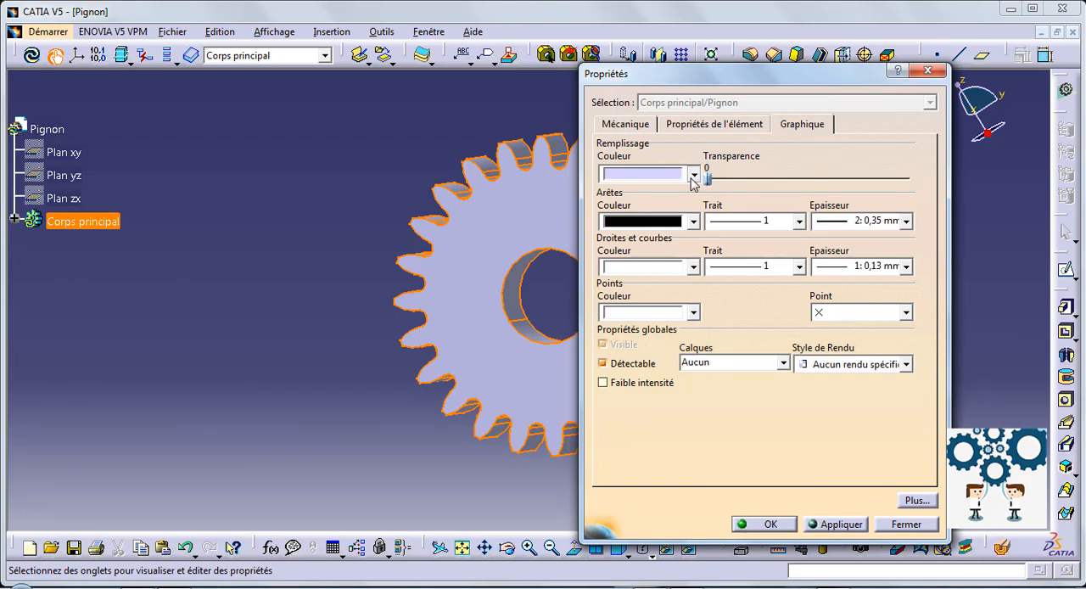
{"action": "left_click", "coordinate": [693, 175]}
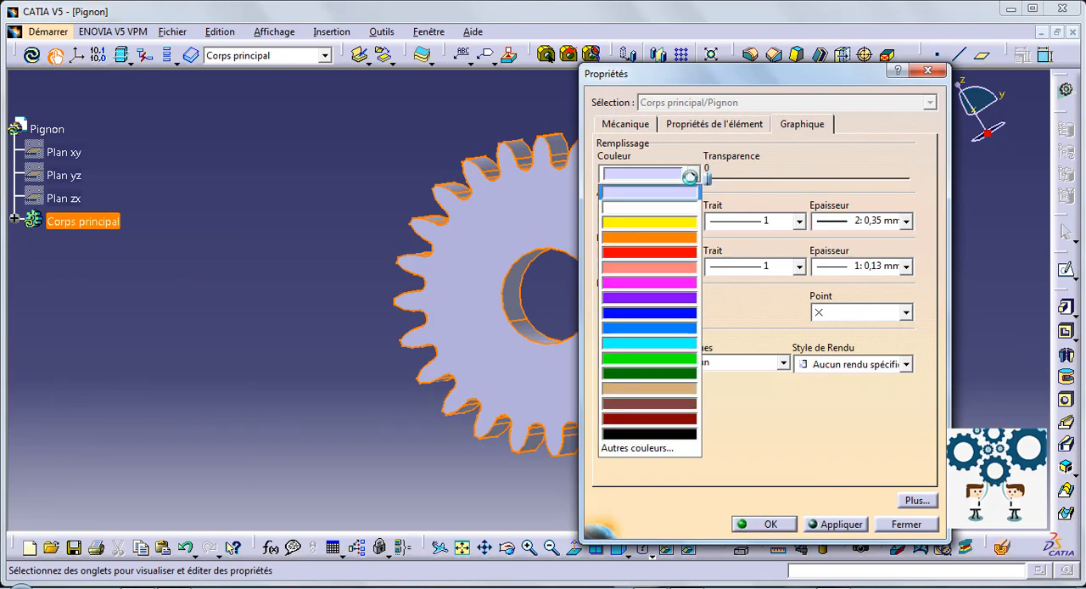
{"action": "left_click", "coordinate": [666, 313]}
{"action": "left_click", "coordinate": [763, 522]}
{"action": "left_click", "coordinate": [335, 381]}
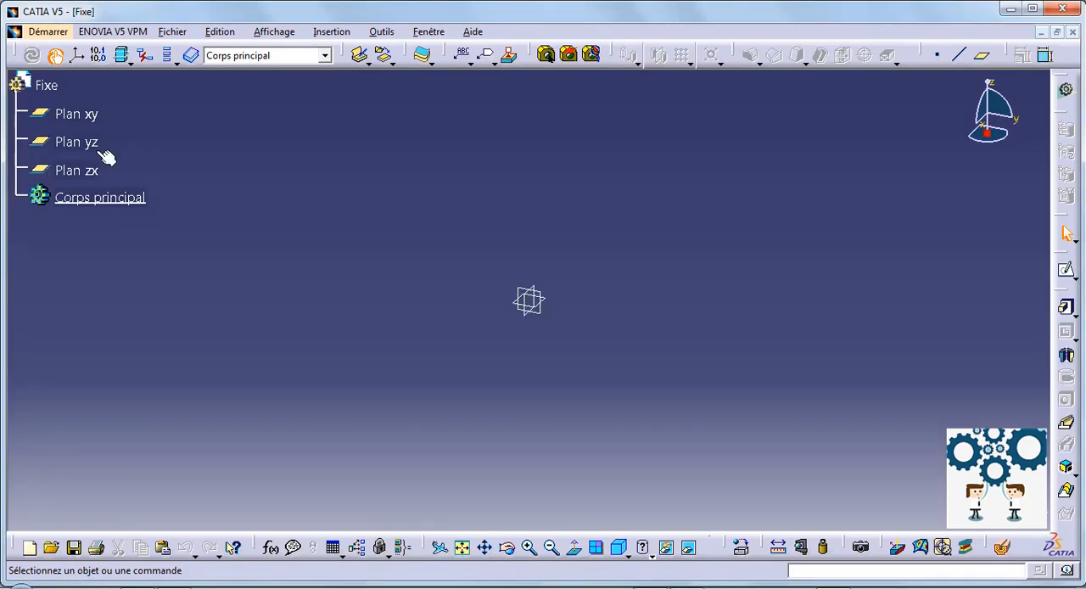
Start a sketch on the yz plane of the Fixe part and draw a circle about 49 mm in diameter on the positive horizontal axis.
{"action": "left_click", "coordinate": [75, 141]}
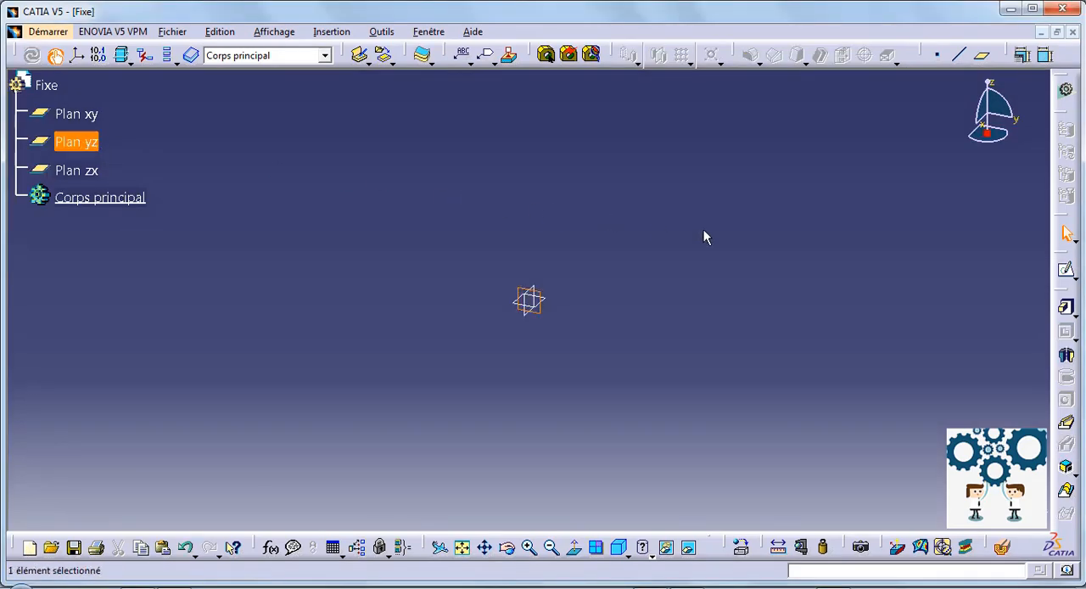
{"action": "left_click", "coordinate": [1067, 270]}
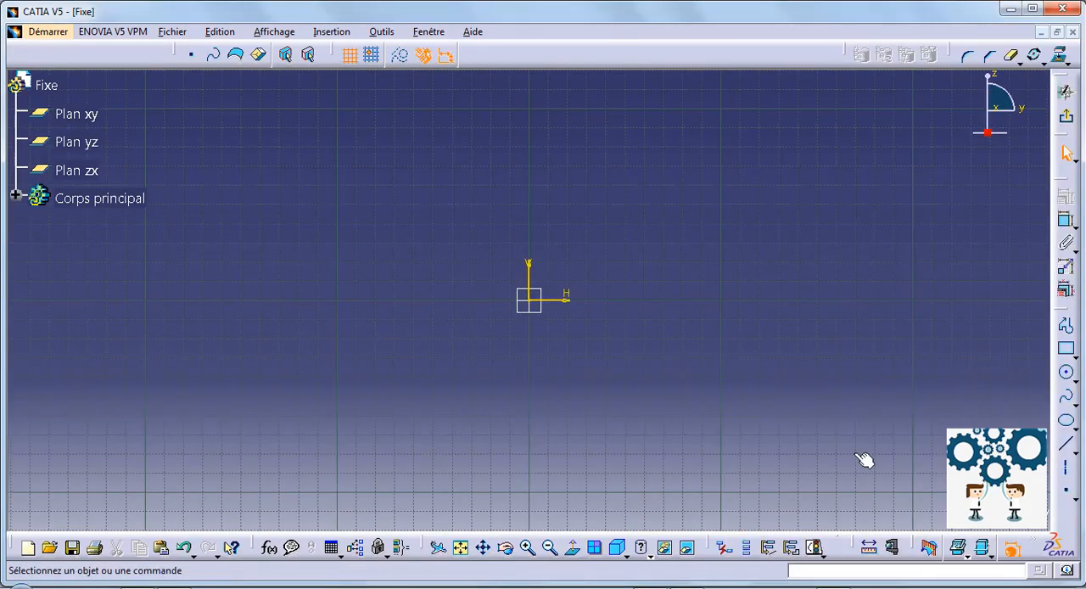
{"action": "left_click", "coordinate": [732, 301]}
{"action": "left_click", "coordinate": [770, 328]}
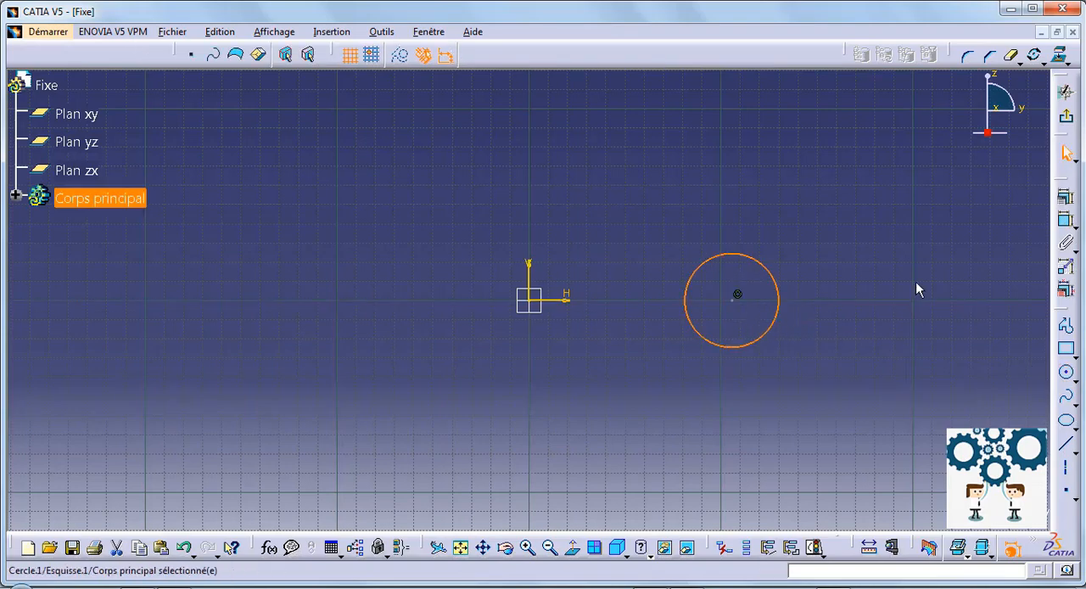
Dimension the circle and set its diameter to 30 mm.
{"action": "left_click", "coordinate": [1067, 221]}
{"action": "left_click", "coordinate": [774, 285]}
{"action": "left_click", "coordinate": [866, 236]}
{"action": "double_click", "coordinate": [859, 238]}
{"action": "type", "text": "30"}
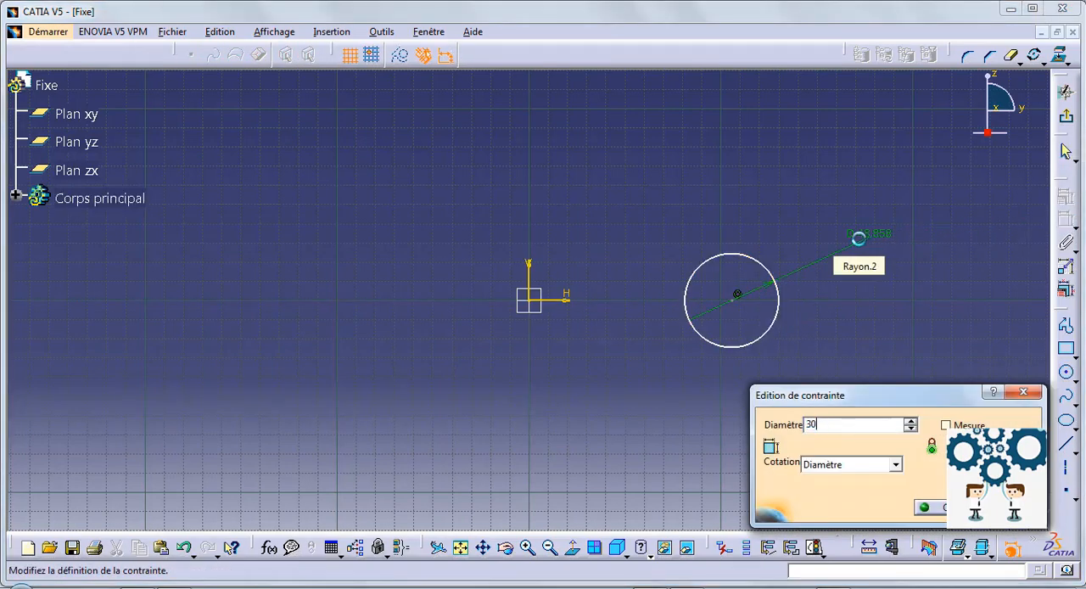
{"action": "key", "text": "Return"}
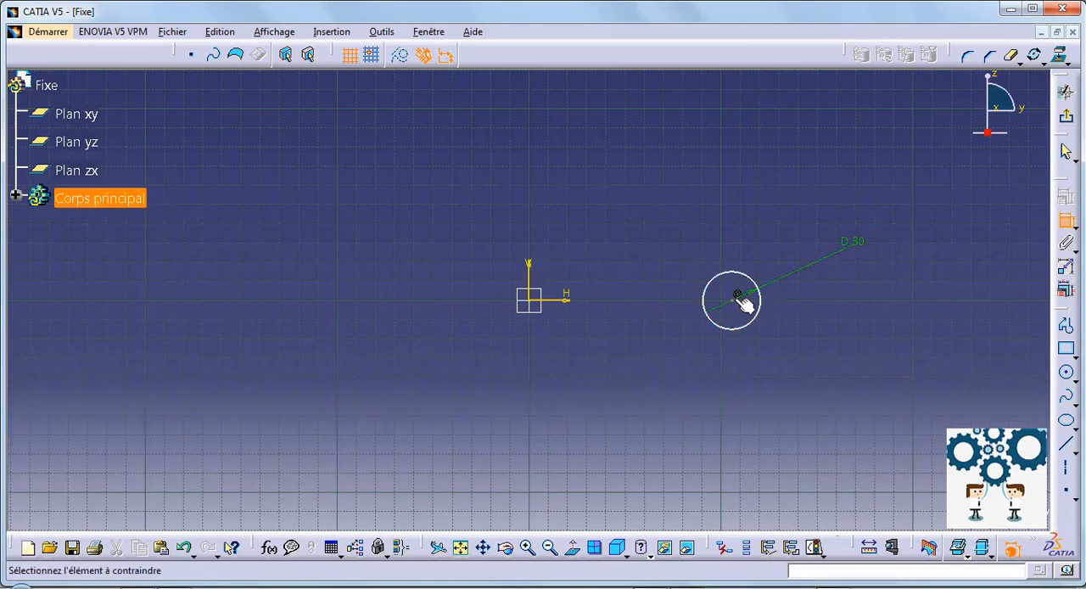
Dimension the distance from the circle's centre to the sketch origin and set it to 46 mm.
{"action": "left_click", "coordinate": [736, 296]}
{"action": "left_click", "coordinate": [530, 293]}
{"action": "left_click", "coordinate": [604, 339]}
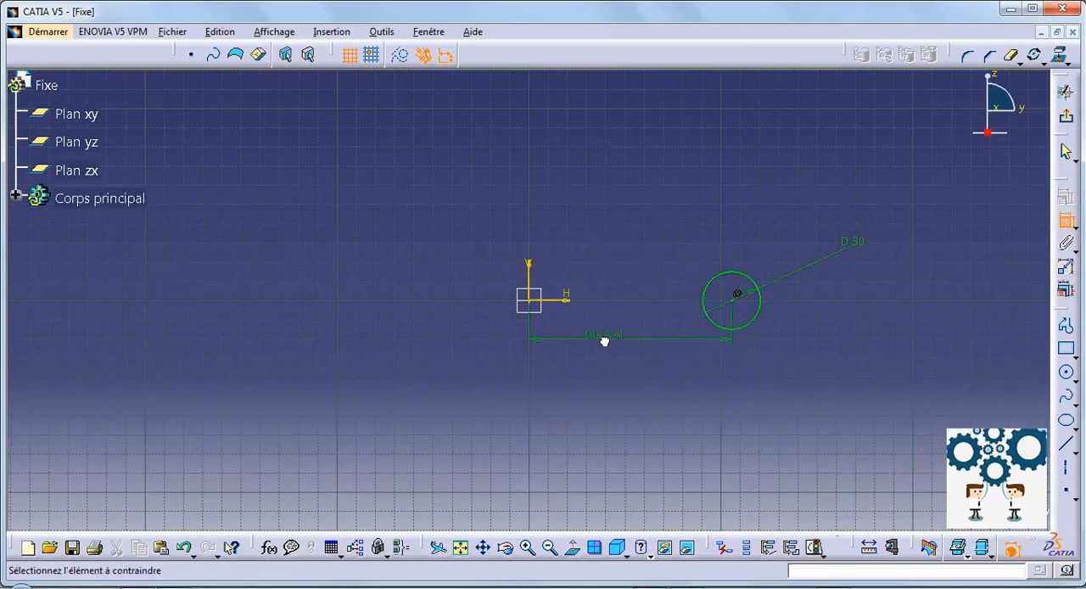
{"action": "double_click", "coordinate": [603, 339]}
{"action": "type", "text": "40"}
{"action": "key", "text": "Return"}
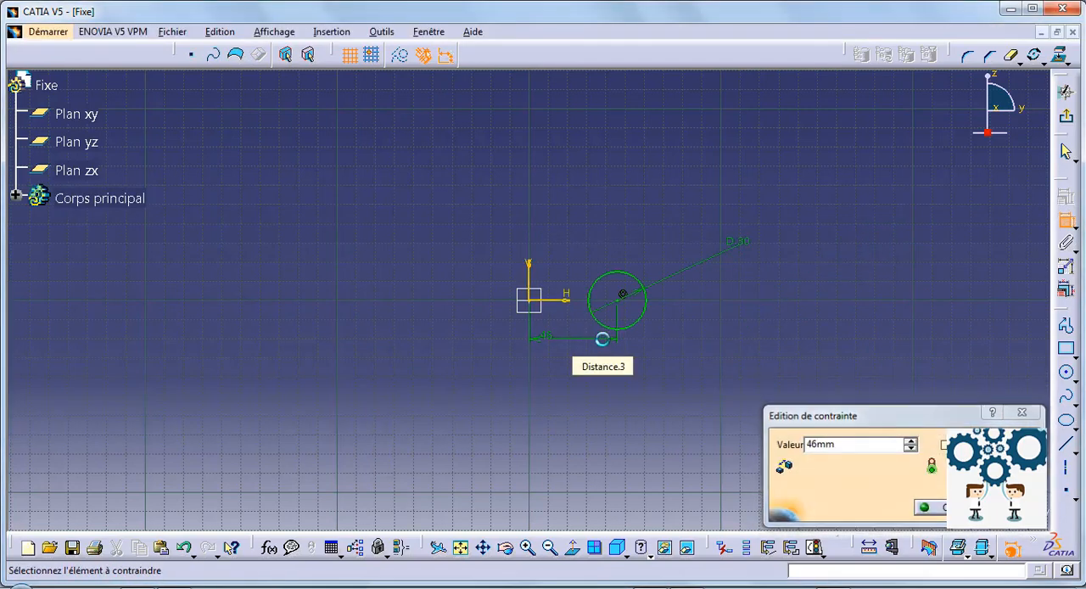
{"action": "key", "text": "Escape"}
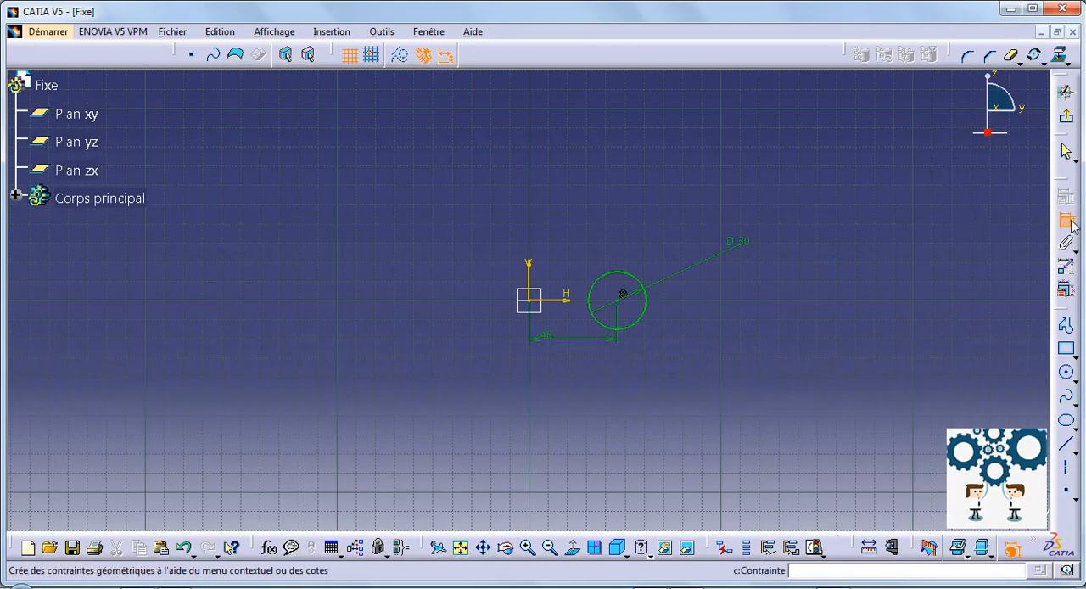
Mirror the 30 mm circle about the sketch's vertical axis.
{"action": "left_click", "coordinate": [636, 279]}
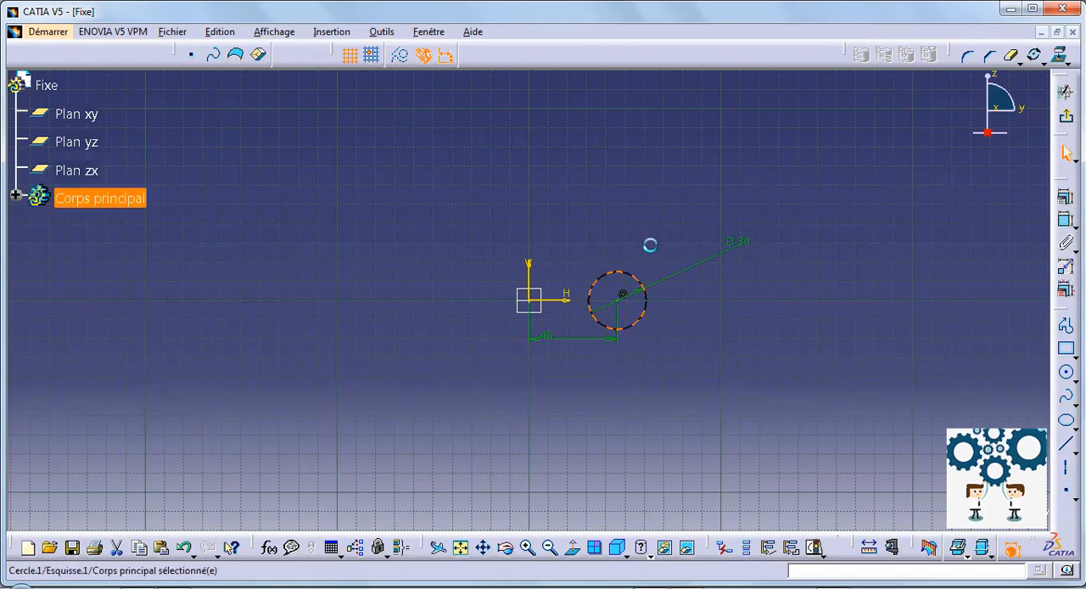
{"action": "left_click", "coordinate": [1043, 62]}
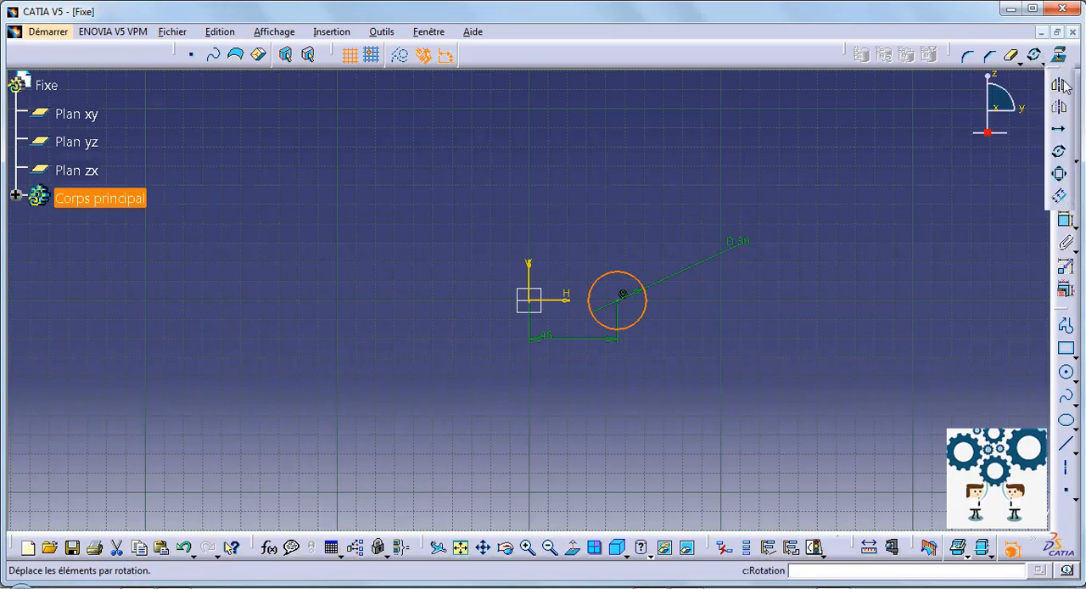
{"action": "left_click", "coordinate": [1038, 96]}
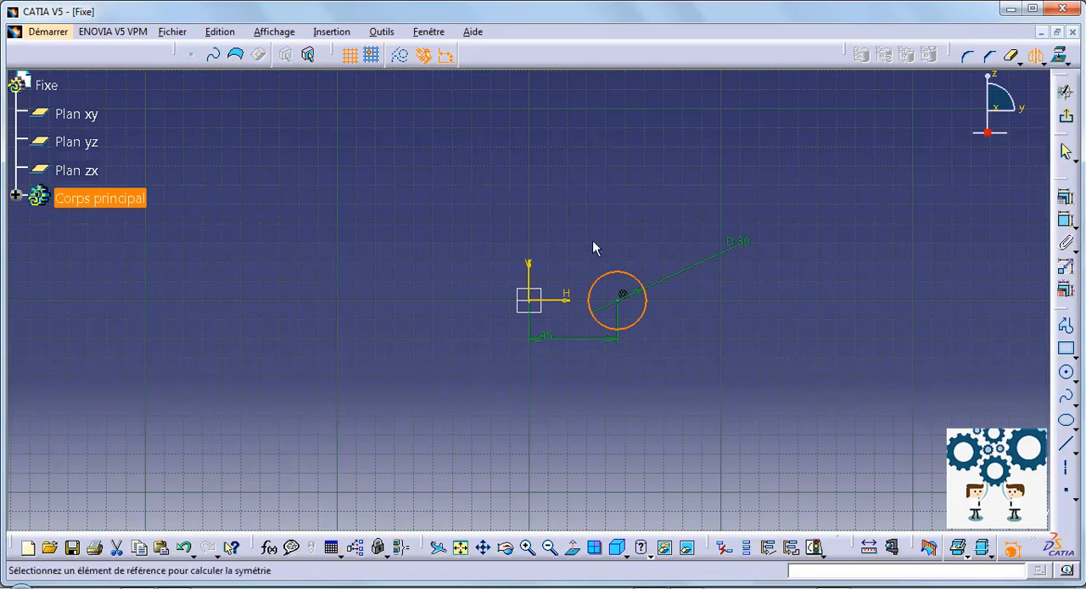
{"action": "left_click", "coordinate": [530, 281]}
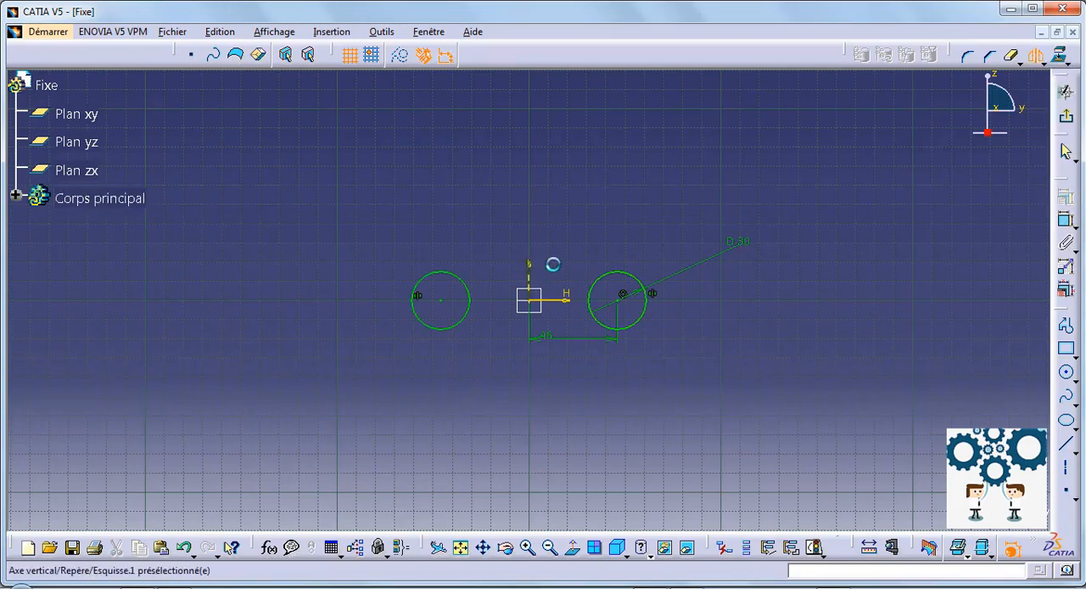
Draw a rectangle centred on the origin, about 165 mm by 50 mm, enclosing both circles.
{"action": "left_click", "coordinate": [1075, 356]}
{"action": "left_click", "coordinate": [1051, 366]}
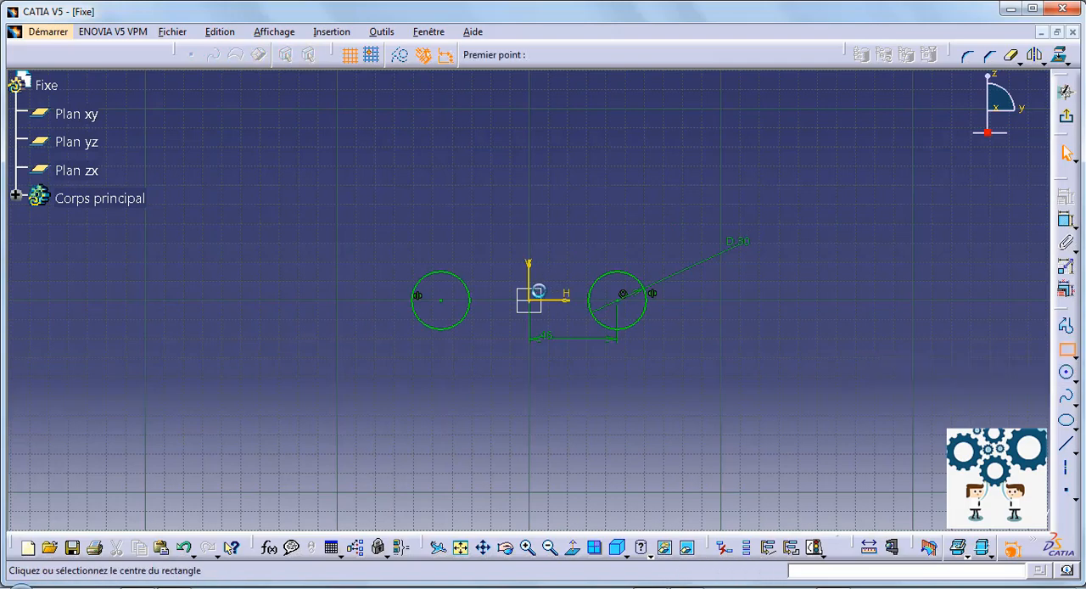
{"action": "left_click", "coordinate": [530, 301]}
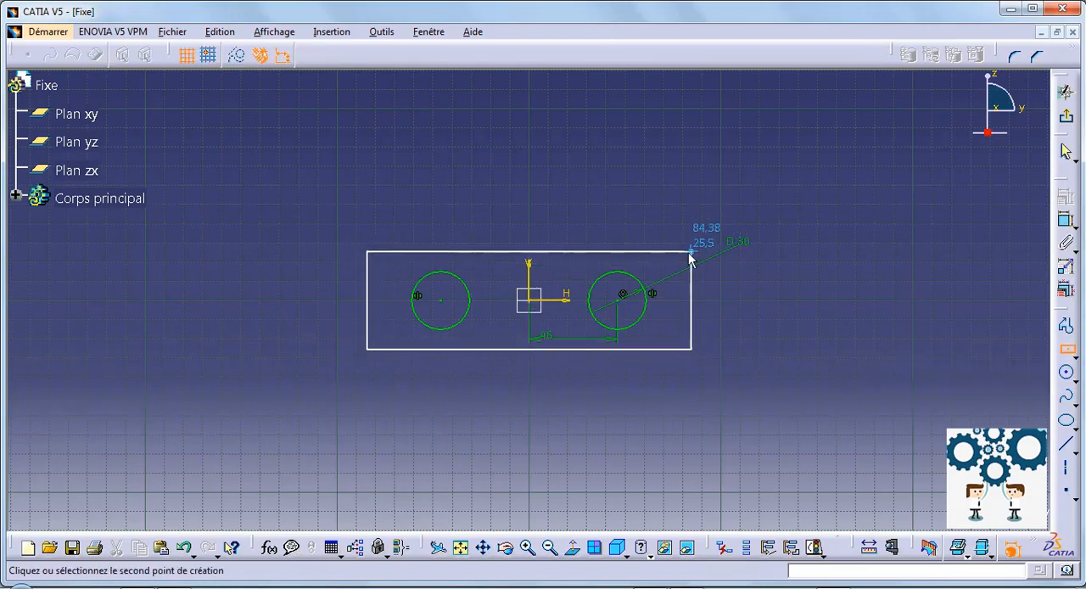
{"action": "left_click", "coordinate": [688, 252]}
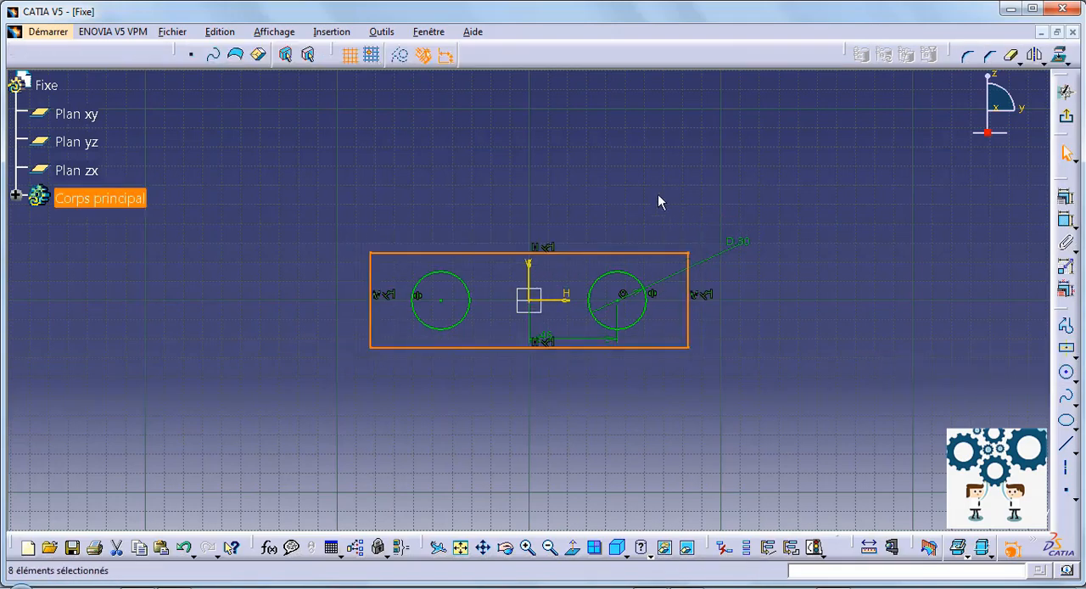
{"action": "left_click", "coordinate": [624, 163]}
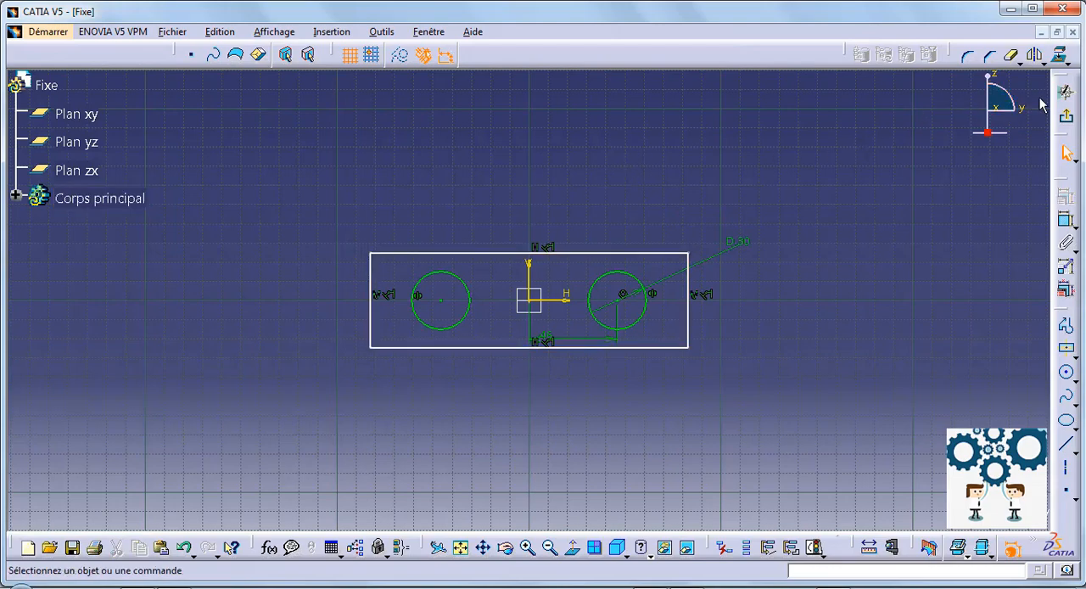
Exit the sketch and start a multi-extrusion of it, setting the length of the rectangular plate domain to 10 mm.
{"action": "left_click", "coordinate": [1067, 120]}
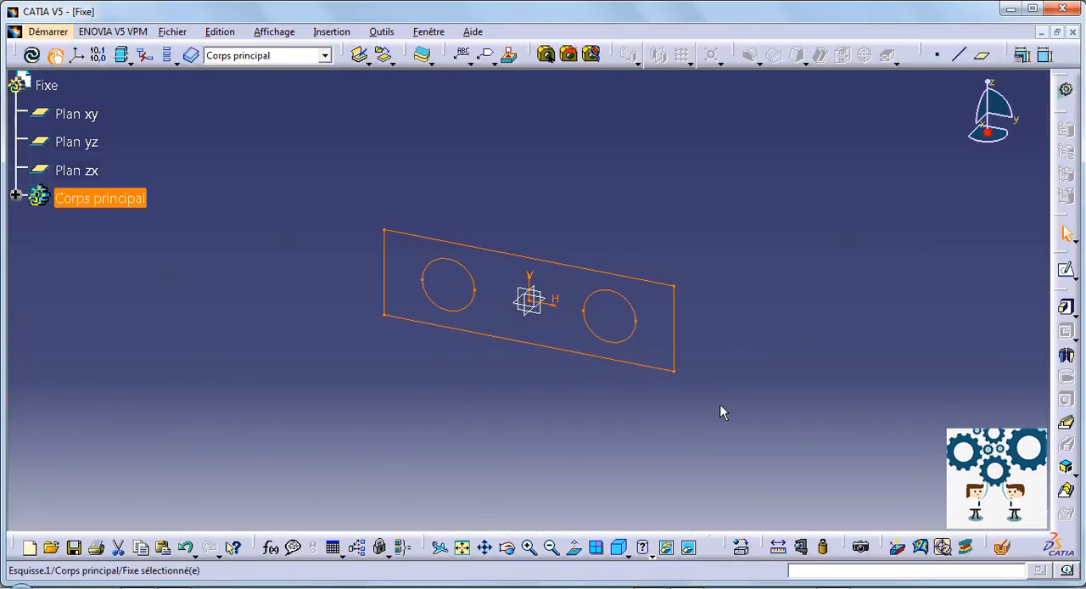
{"action": "left_click", "coordinate": [1076, 315]}
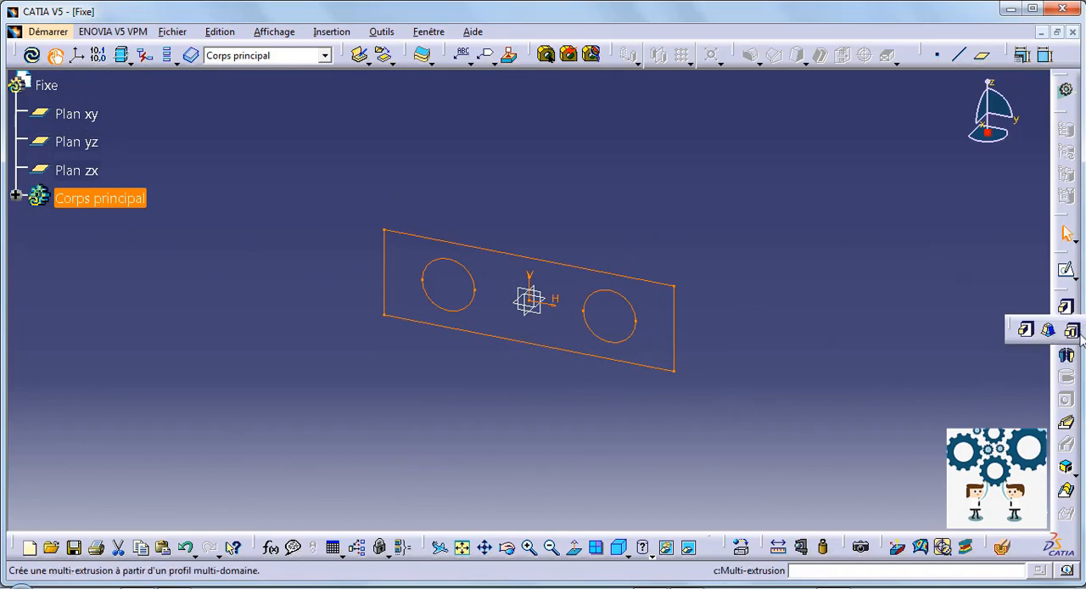
{"action": "left_click", "coordinate": [1073, 331]}
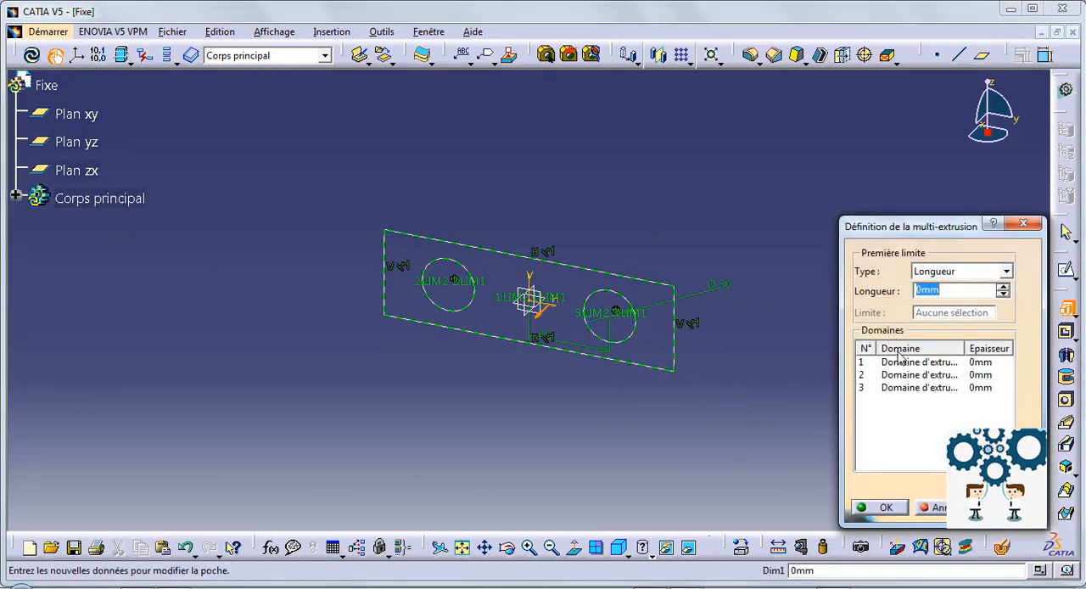
{"action": "left_click", "coordinate": [899, 362]}
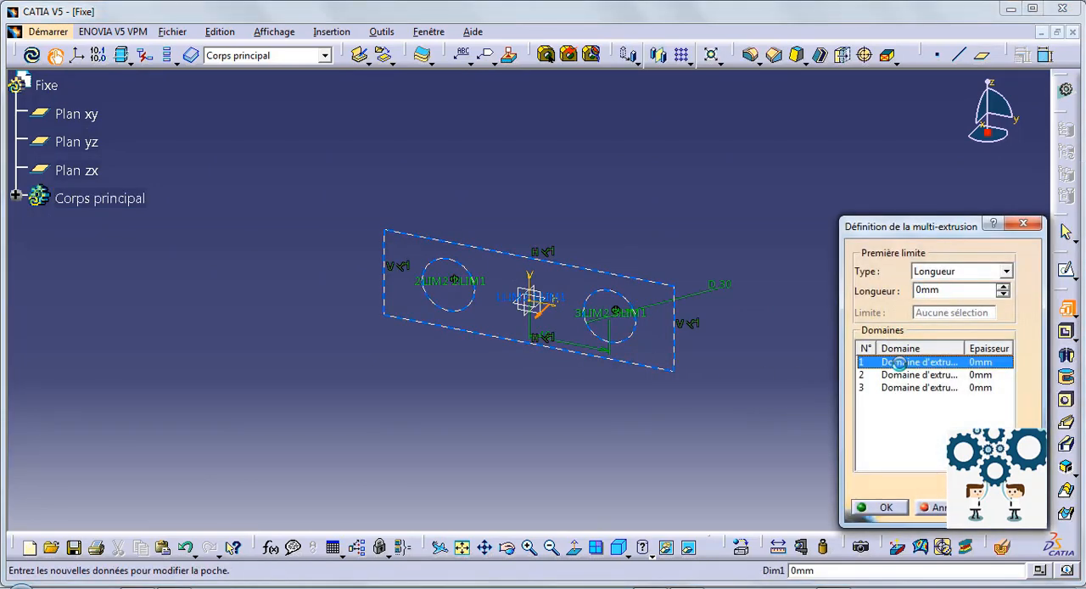
{"action": "double_click", "coordinate": [934, 290]}
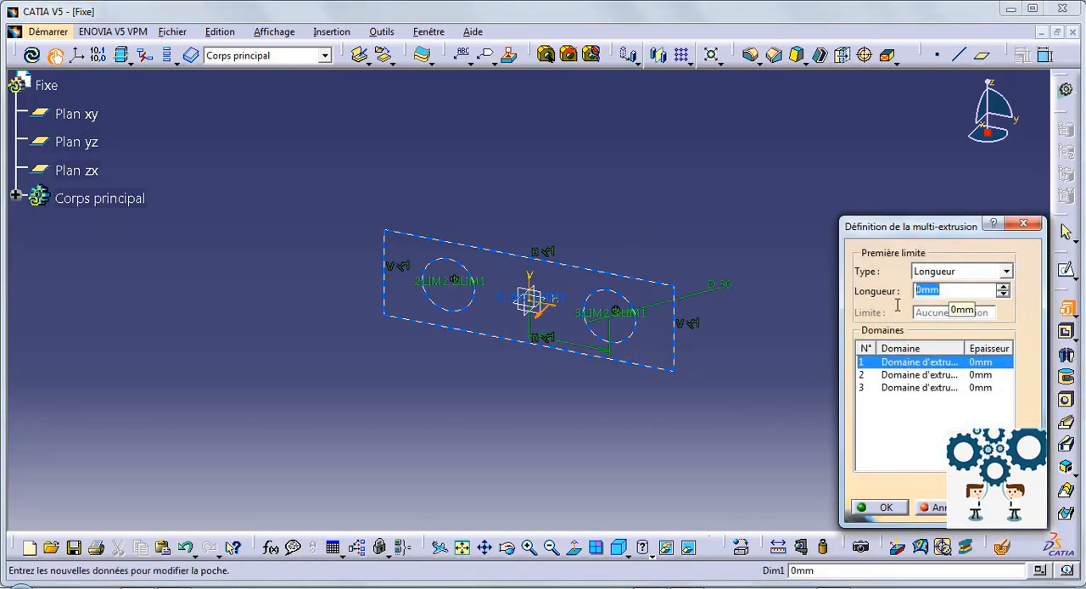
Set the extrusion length of both circle domains to 30 mm and complete the multi-extrusion.
{"action": "left_click", "coordinate": [929, 376]}
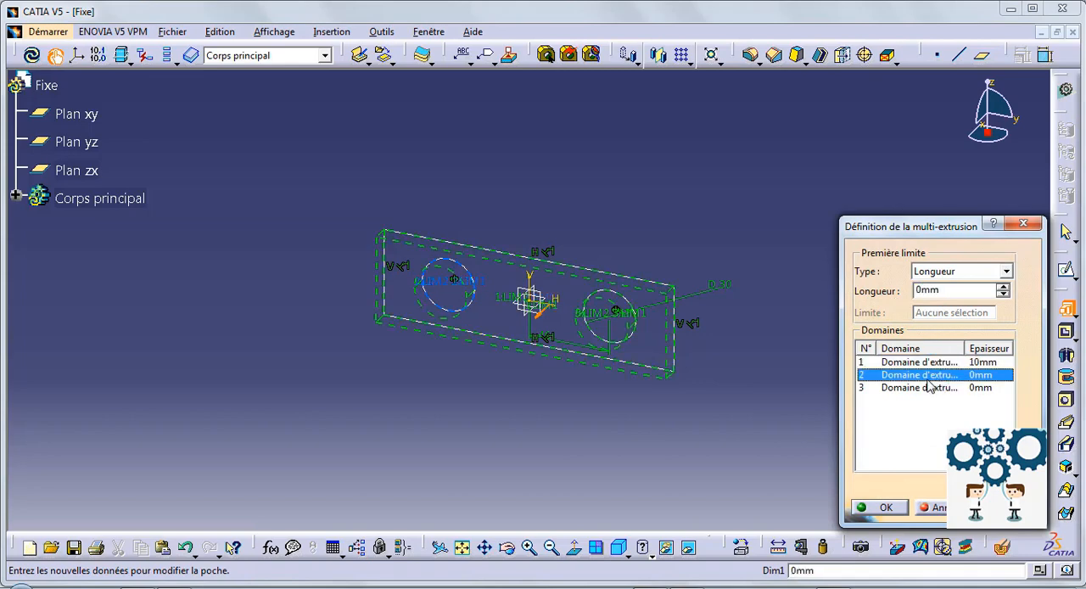
{"action": "left_click", "coordinate": [920, 293]}
{"action": "type", "text": "3"}
{"action": "left_click", "coordinate": [928, 391]}
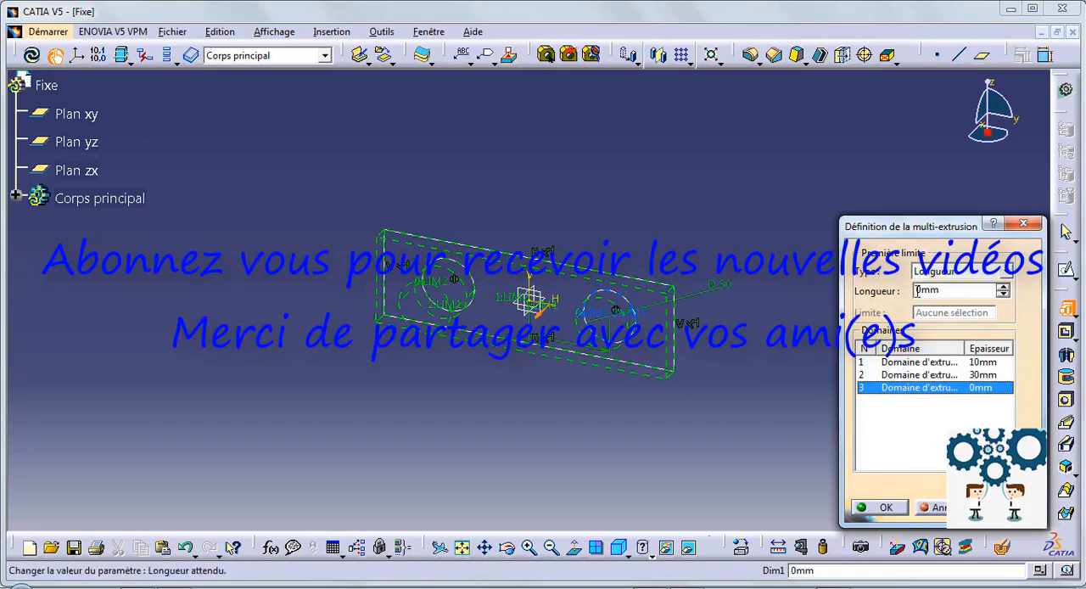
{"action": "left_click", "coordinate": [904, 506]}
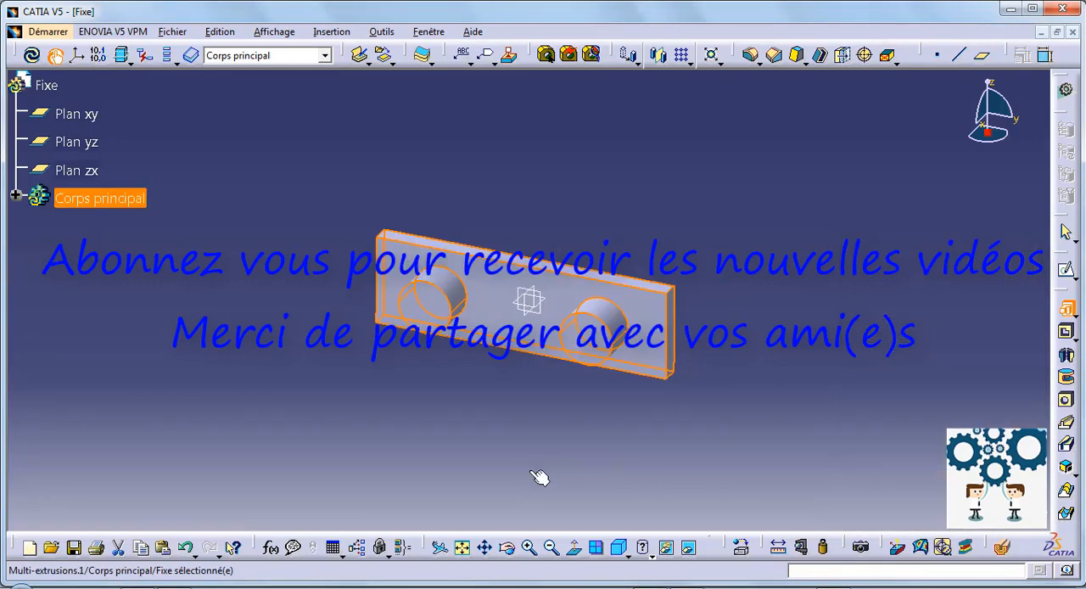